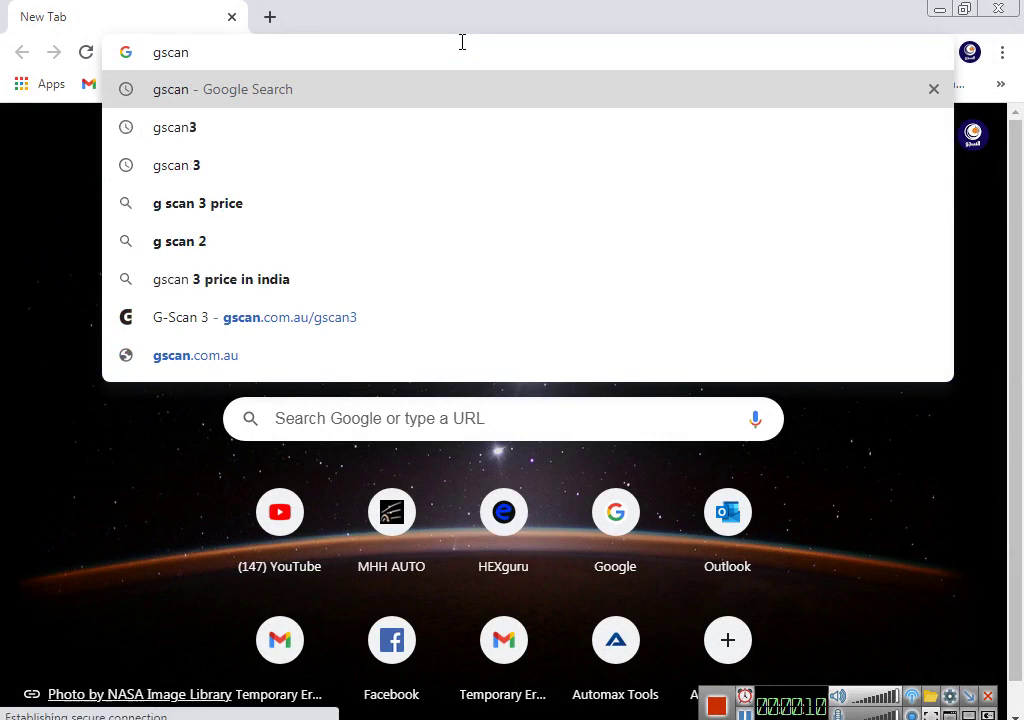
Step: Search Google for gscan3 and open the G-scan2 Homepage result
text(3)
key(Return)
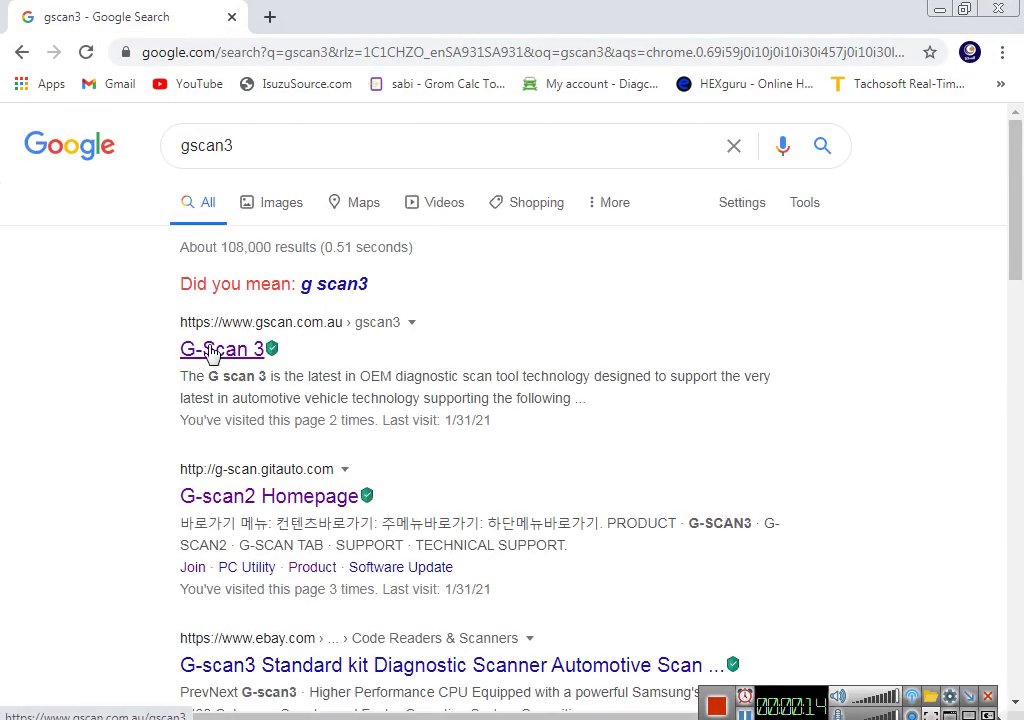
click(244, 494)
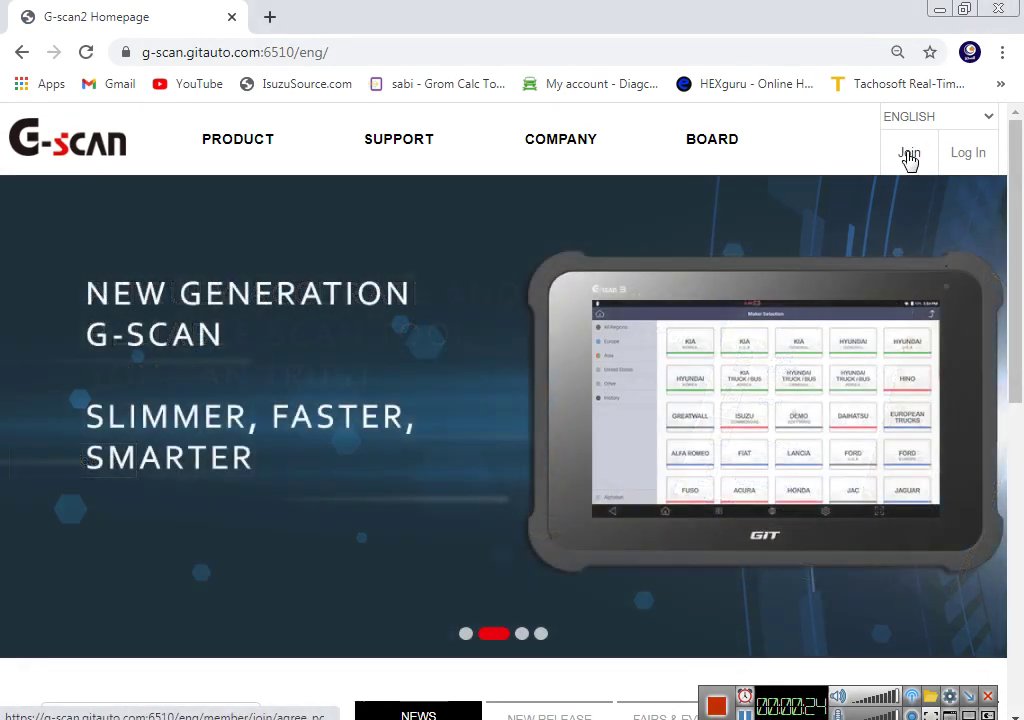
Step: Start joining, read the Terms of Service, tick the agreement box and accept with I AGREE
click(909, 156)
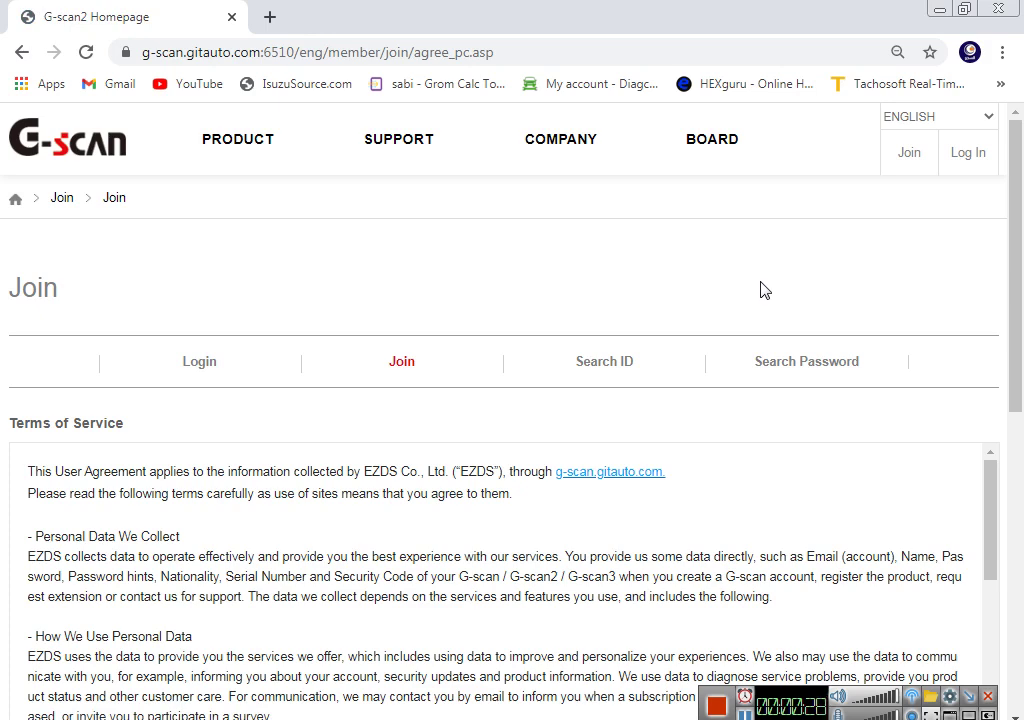
scroll(565, 533, down, 15)
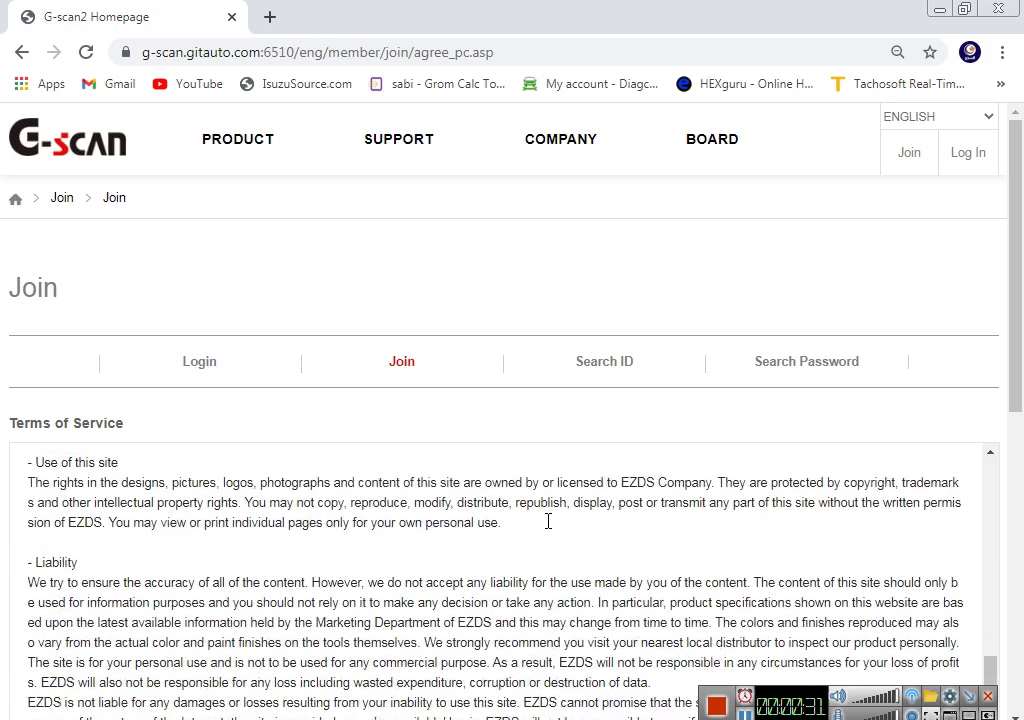
scroll(548, 527, down, 5)
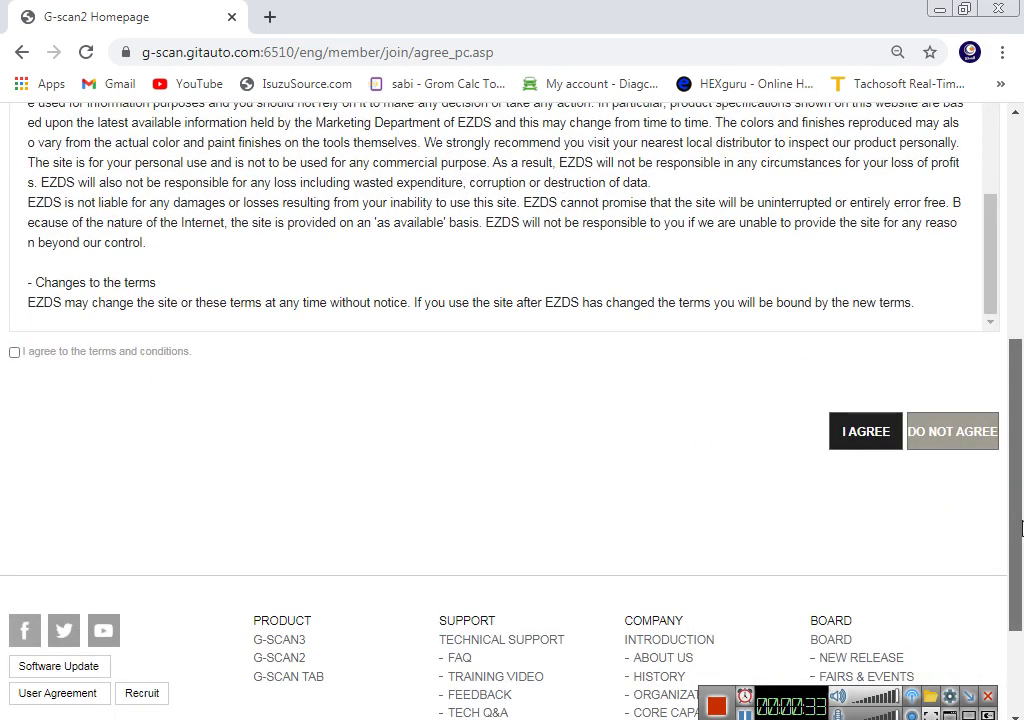
click(15, 352)
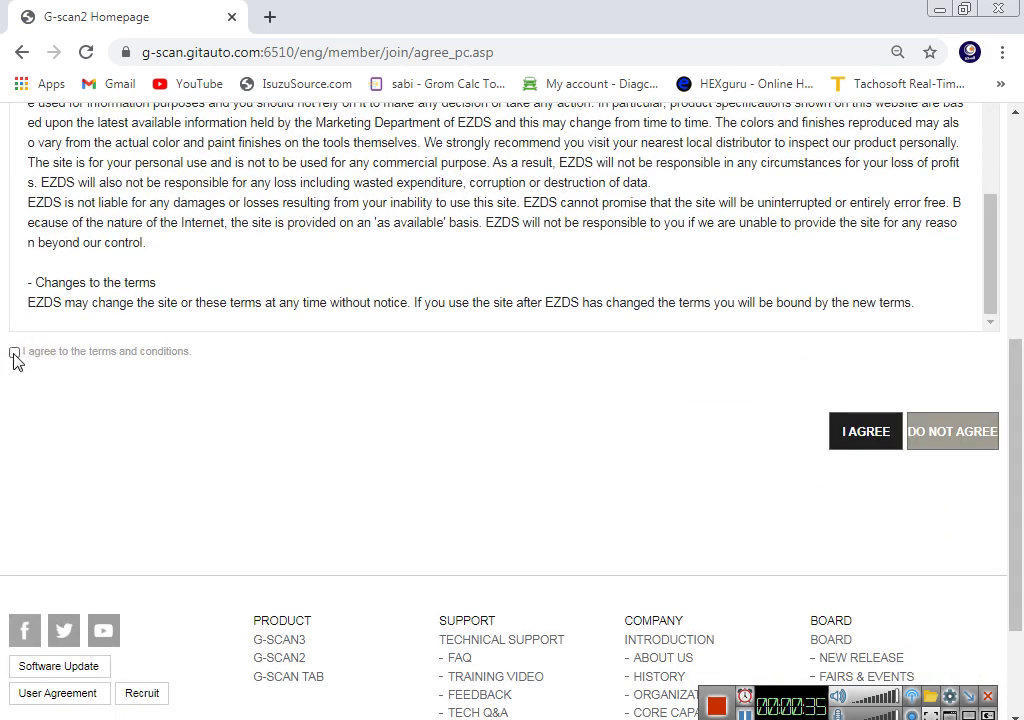
click(15, 354)
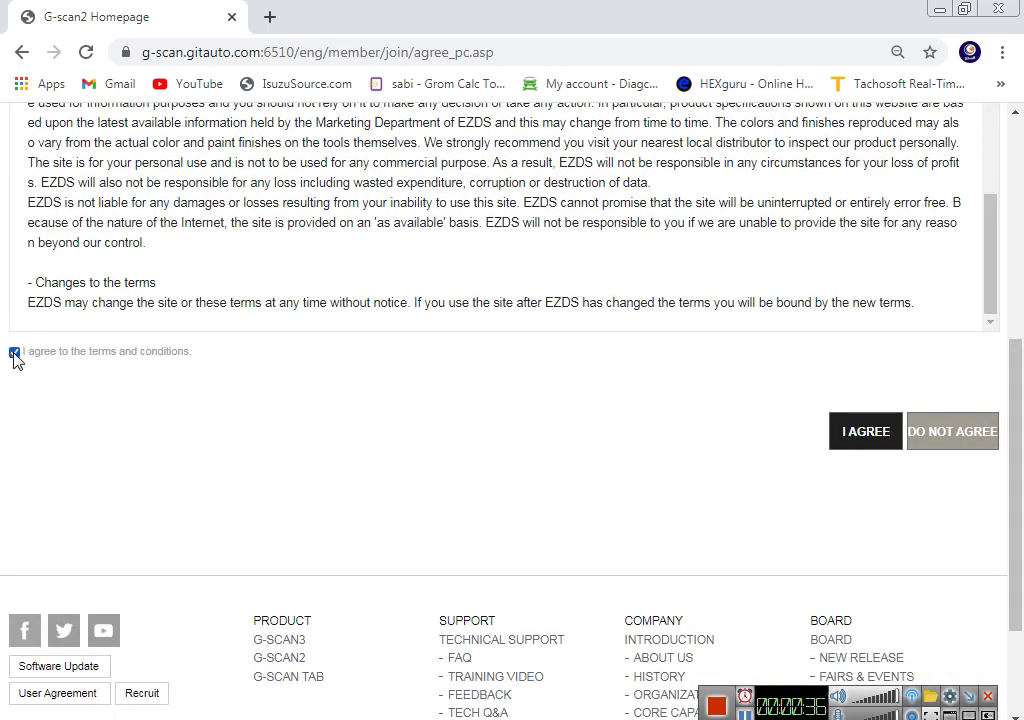
click(855, 437)
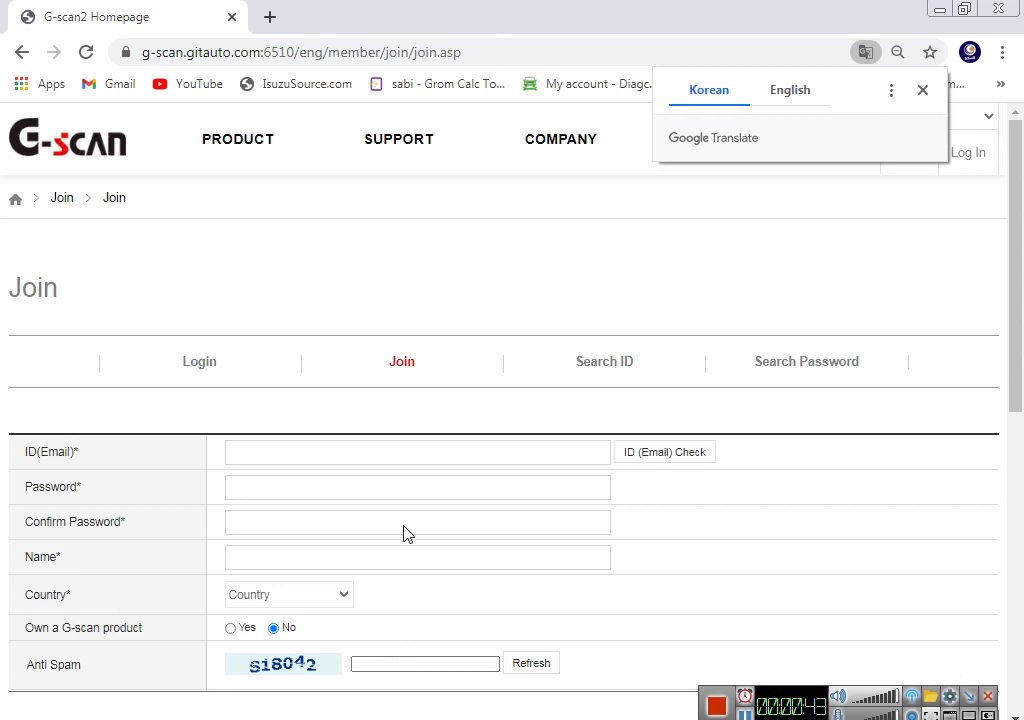
Step: Enter the account e-mail address as the ID and confirm it is available
click(314, 455)
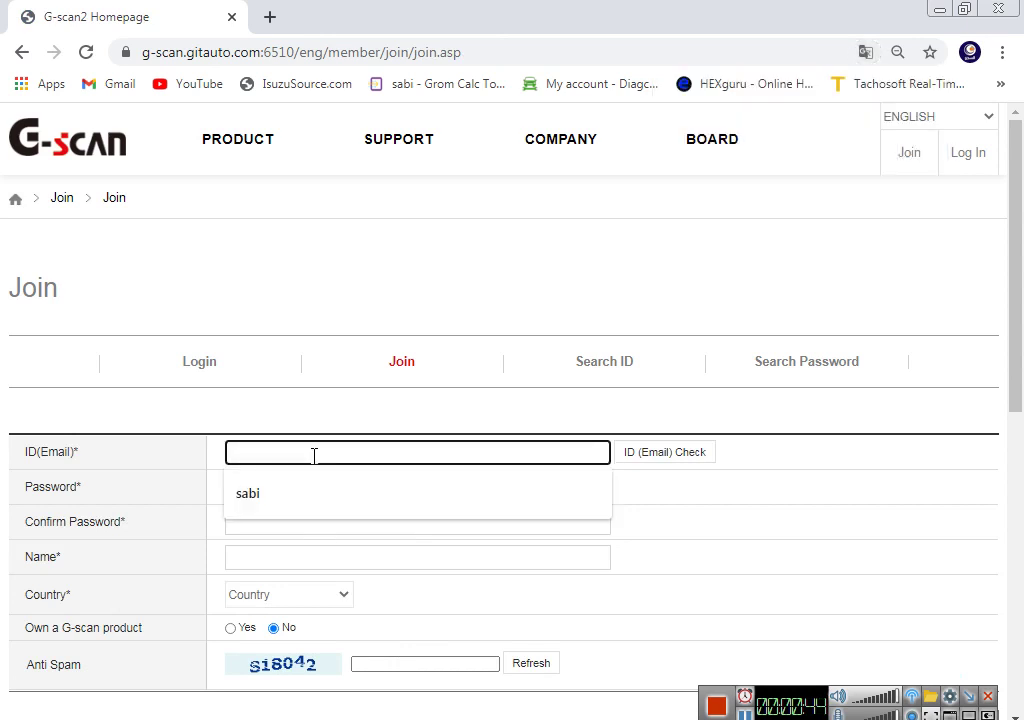
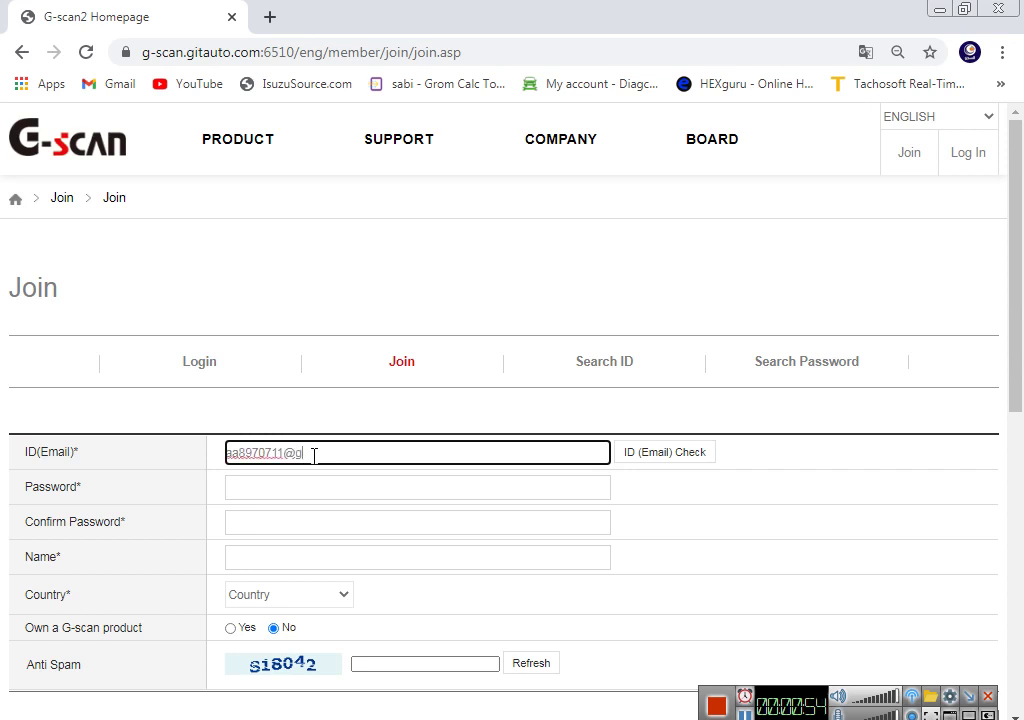
click(693, 455)
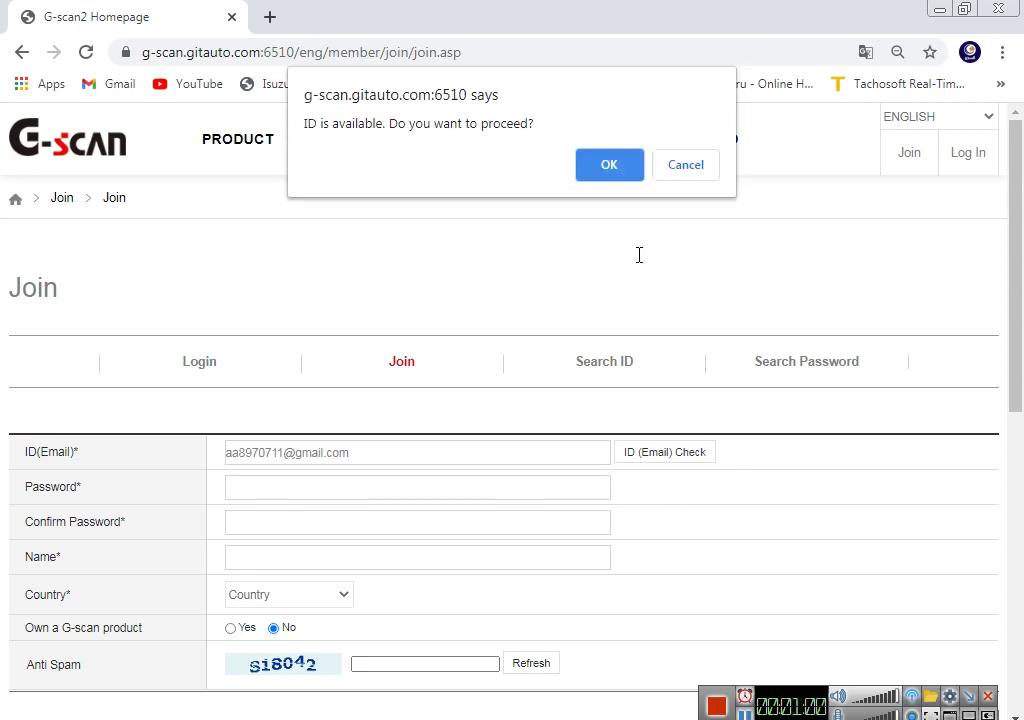
click(607, 166)
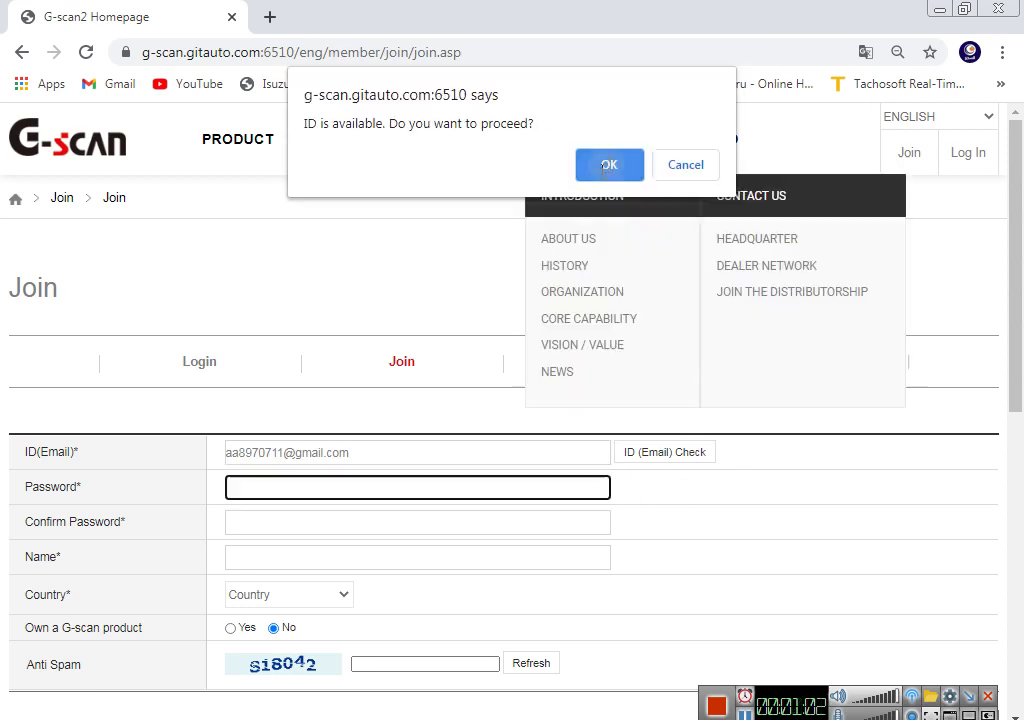
Step: Dismiss the confirmation and enter the account password in both password fields
click(745, 516)
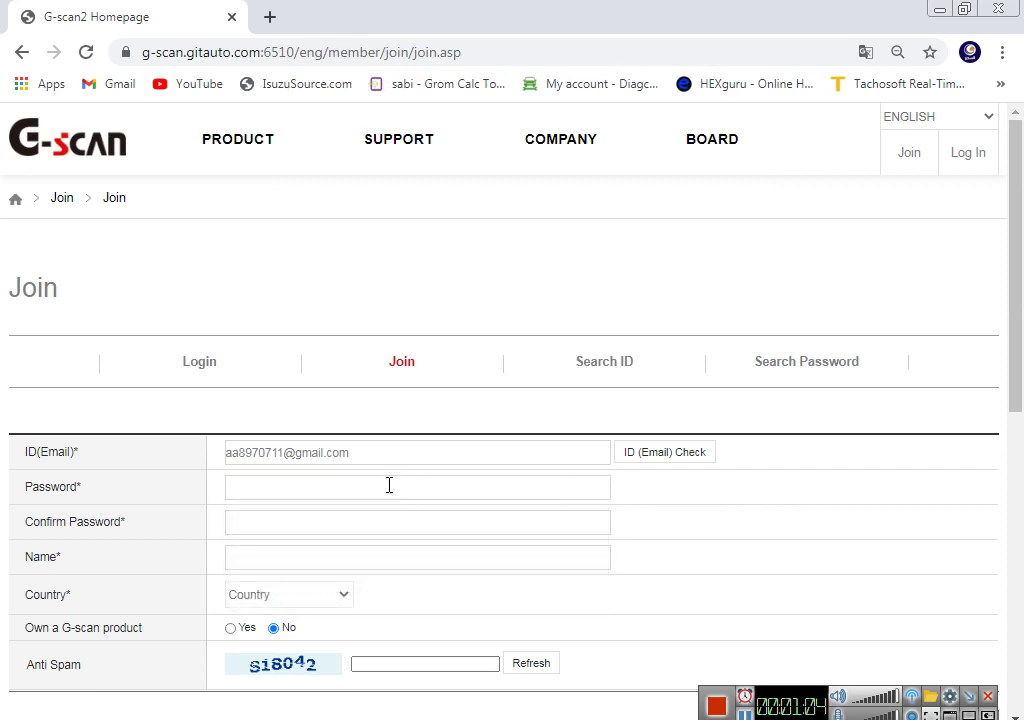
click(389, 486)
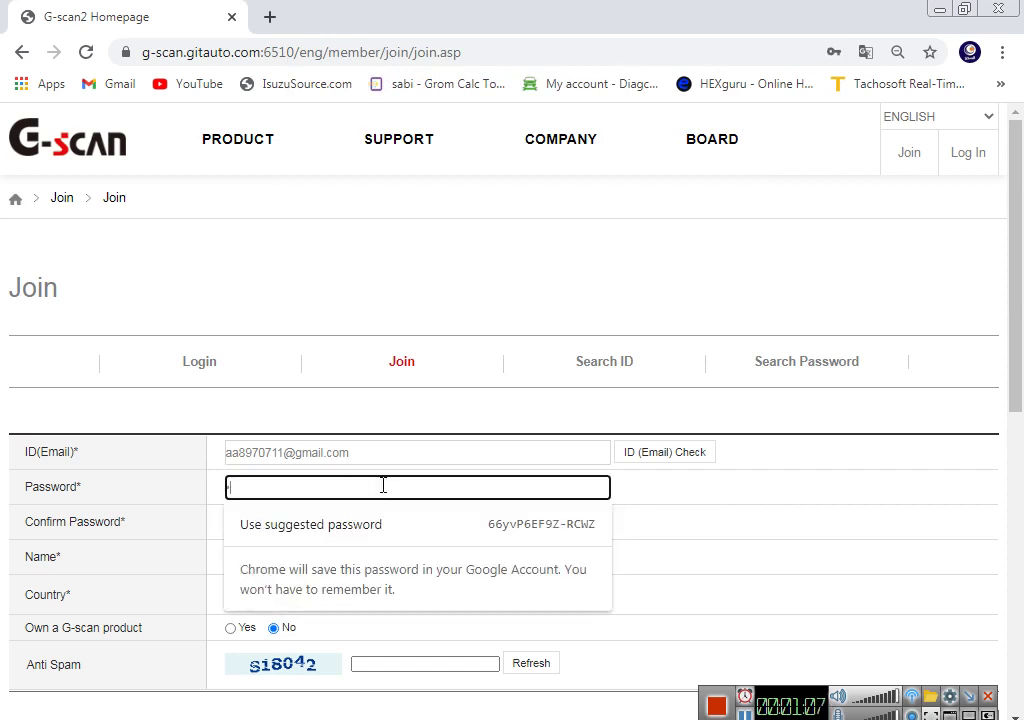
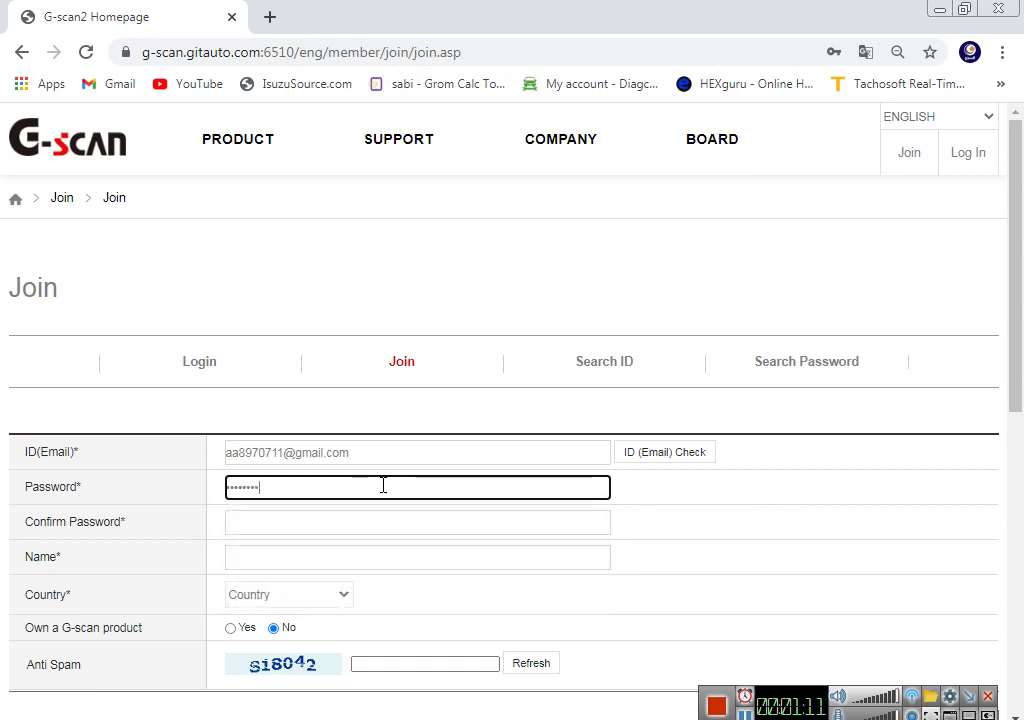
click(359, 515)
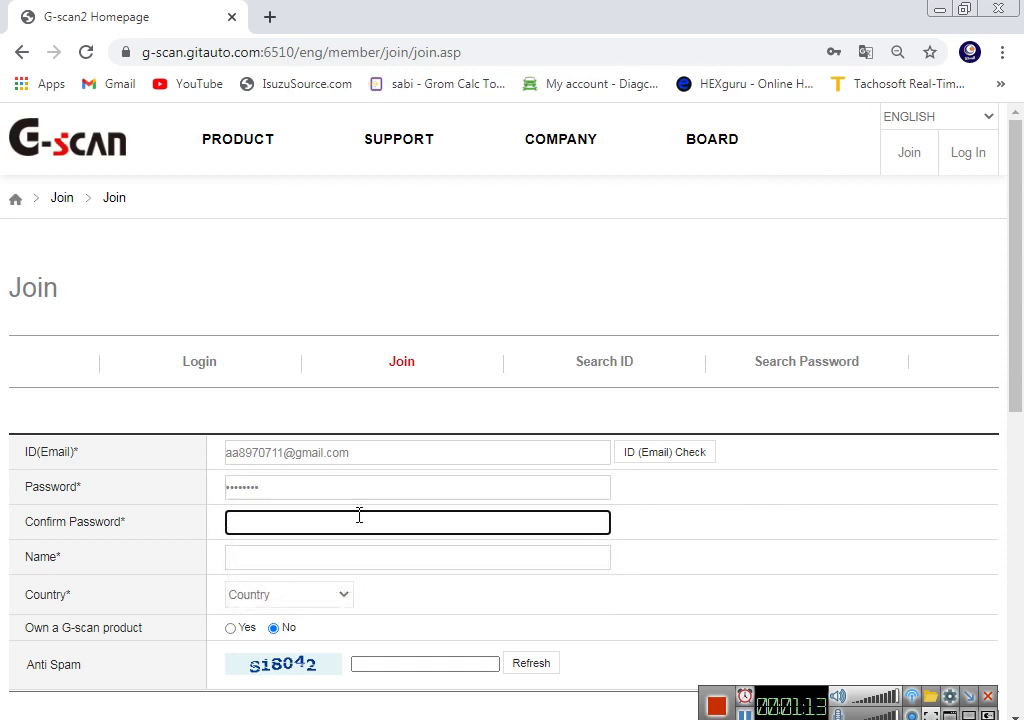
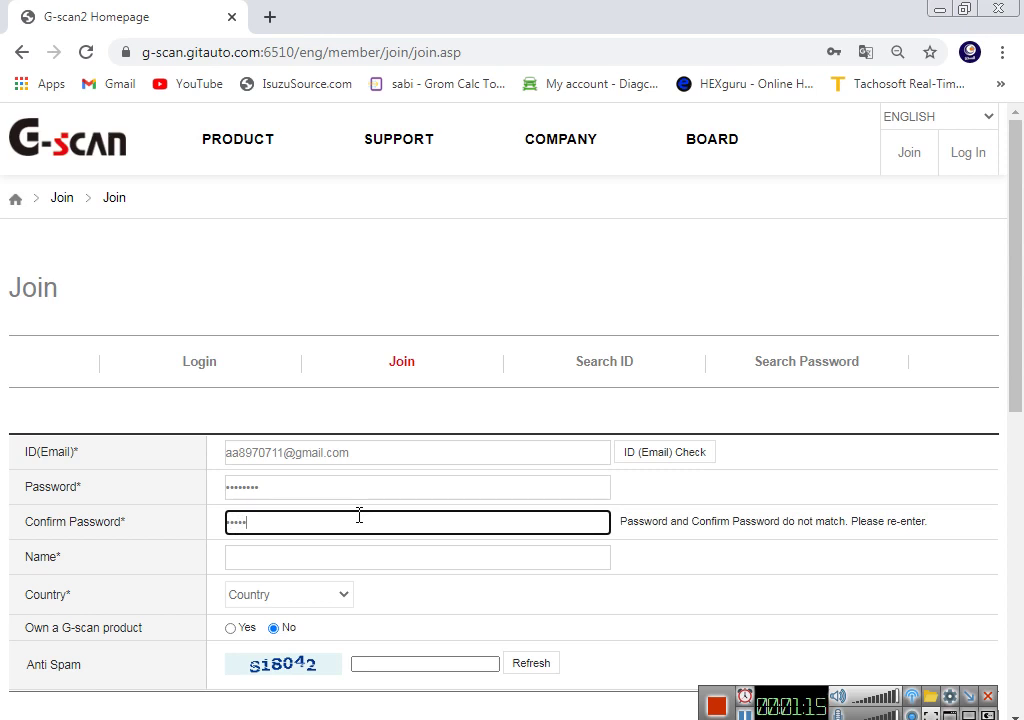
Step: Fill in the account holder's name in the Name field
click(347, 554)
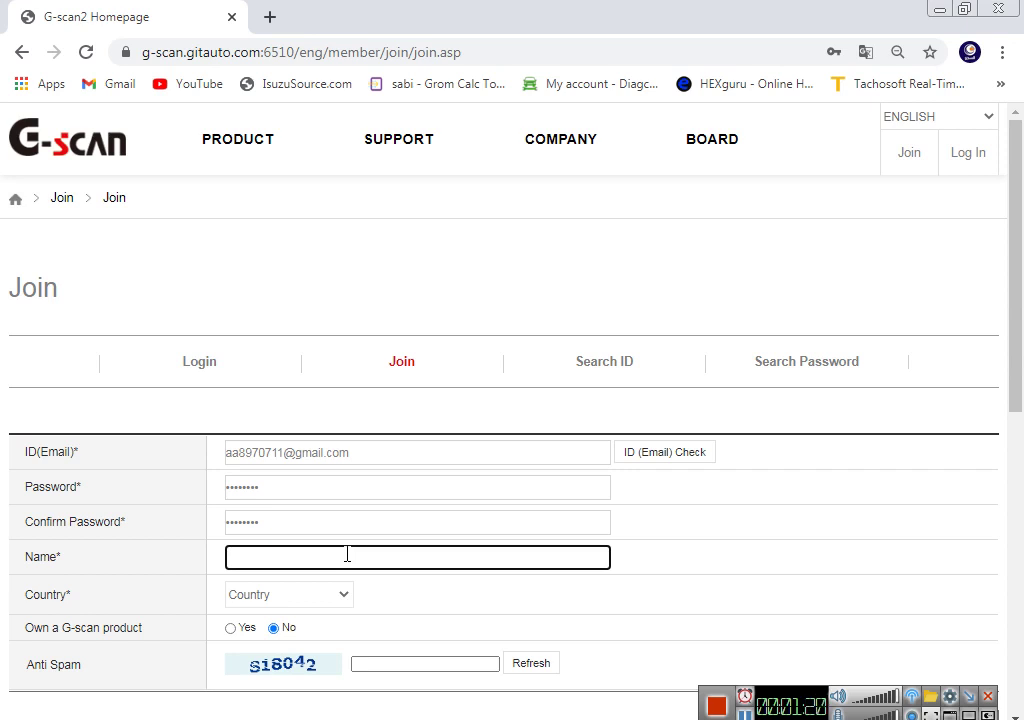
text(fzal Auto)
scroll(368, 418, down, 1)
Step: Choose Saudi Arabia as the country and answer Yes to owning a G-scan product
click(341, 494)
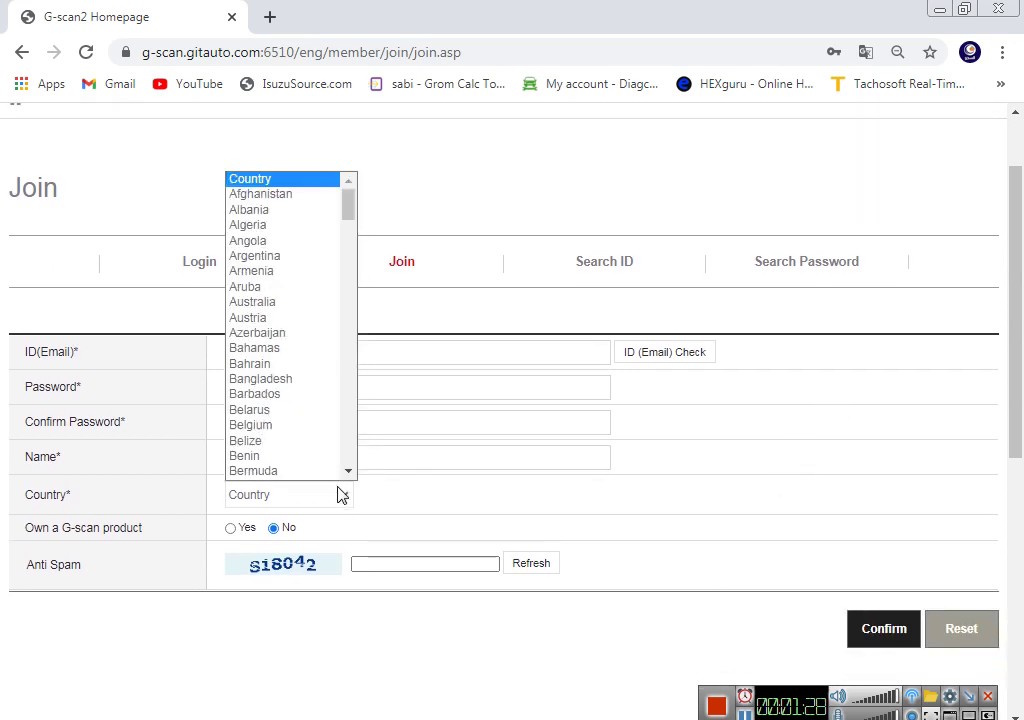
text(sau)
scroll(313, 471, down, 1)
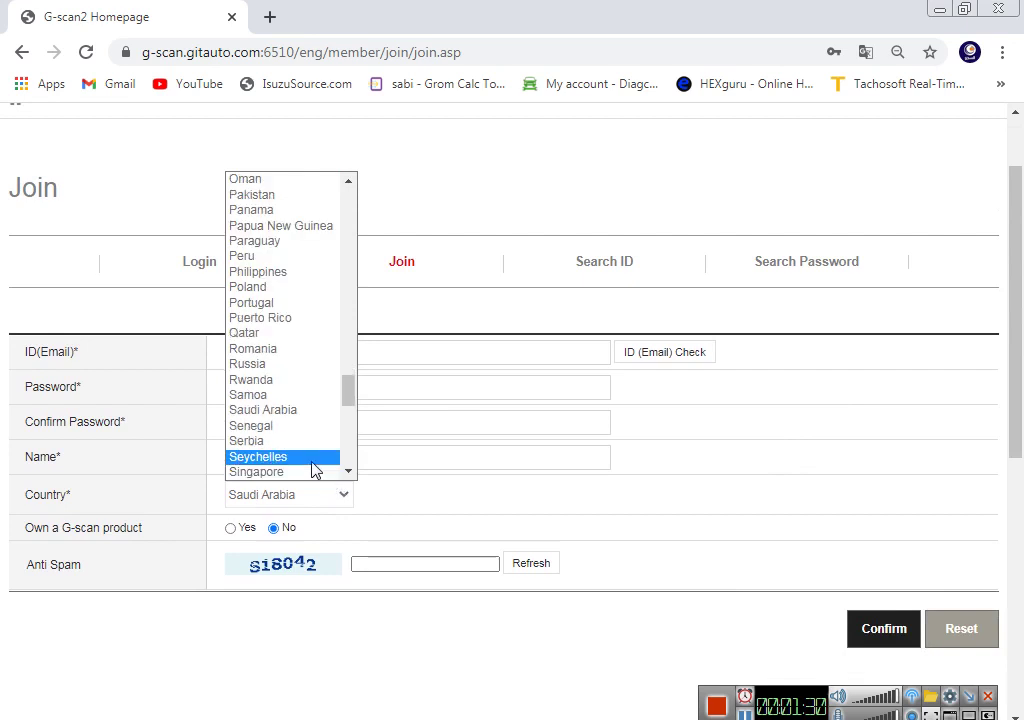
click(313, 414)
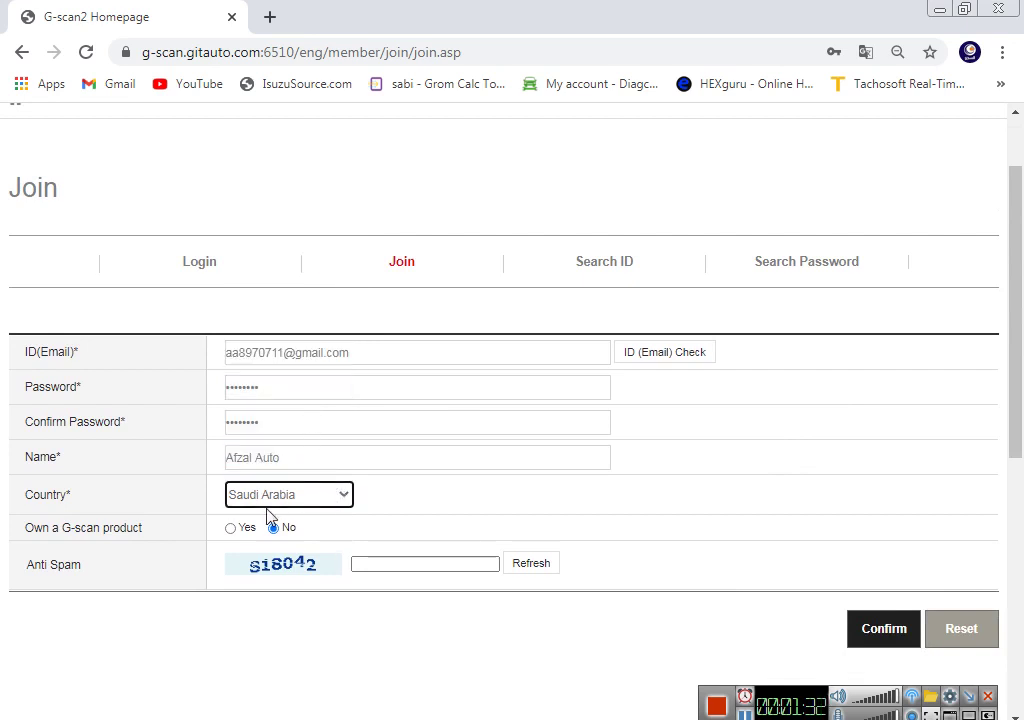
click(231, 528)
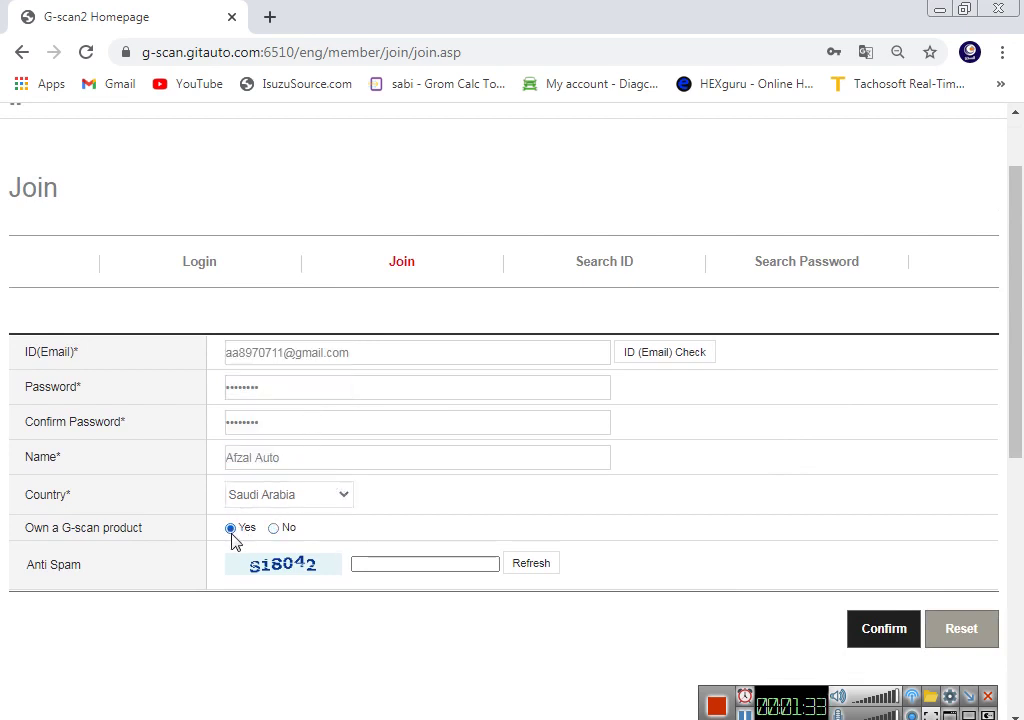
Step: Enter the anti-spam captcha code, then return to the Password field
click(427, 566)
text(S)
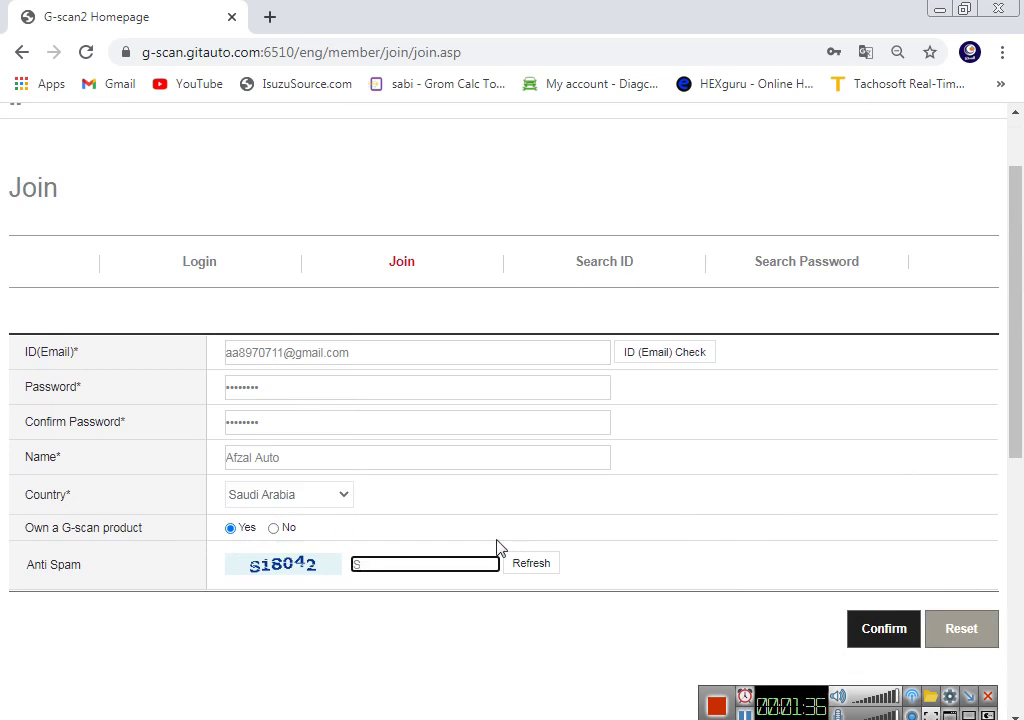
drag(300, 566, 395, 562)
scroll(530, 612, down, 1)
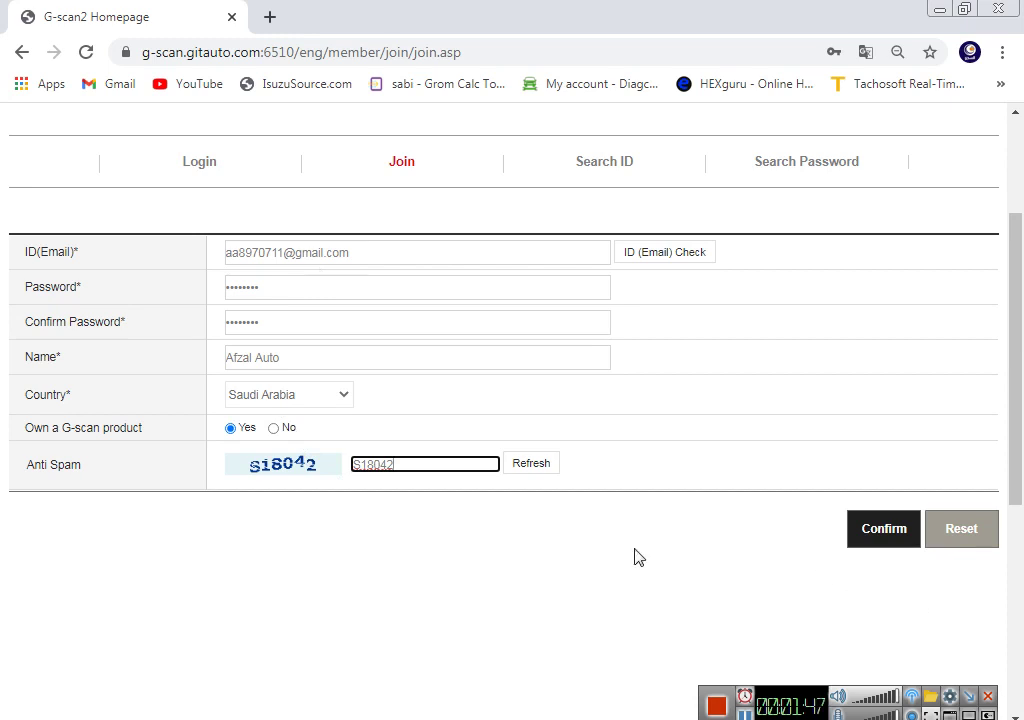
click(277, 287)
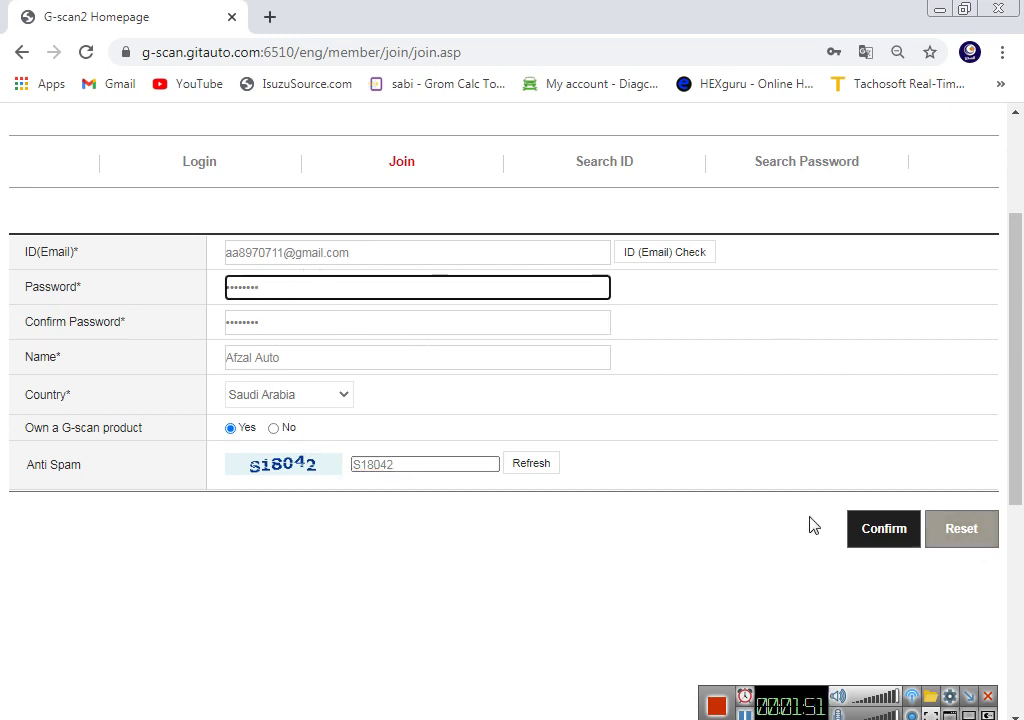
Step: Submit, dismiss the password-rules warning, and retype the password and confirm password
click(872, 536)
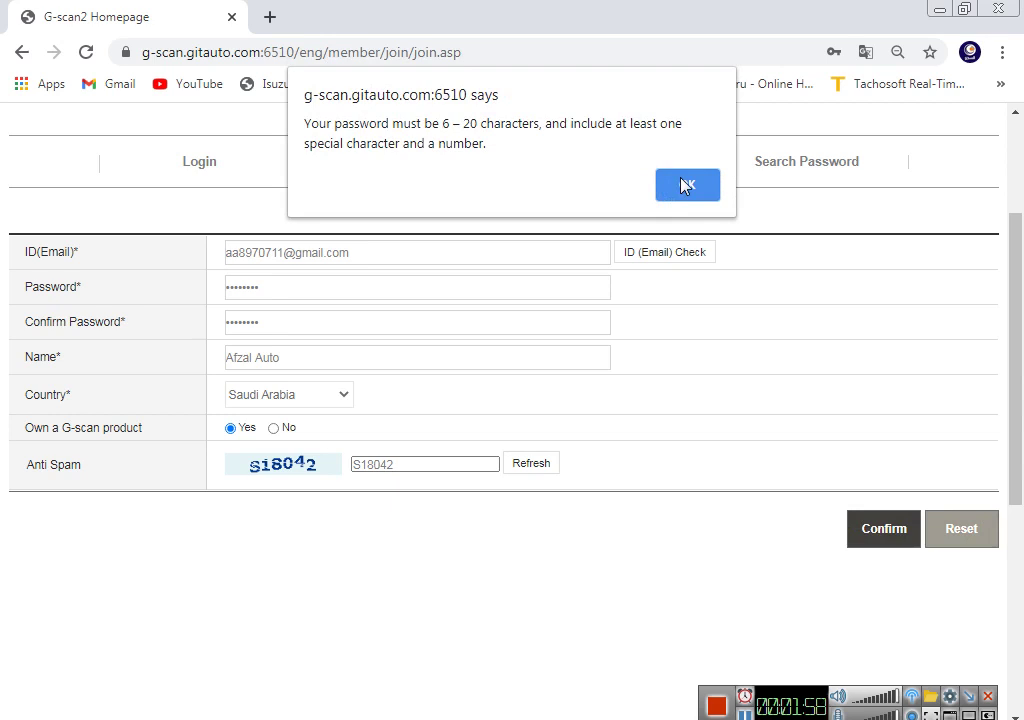
click(684, 186)
drag(311, 482, 171, 491)
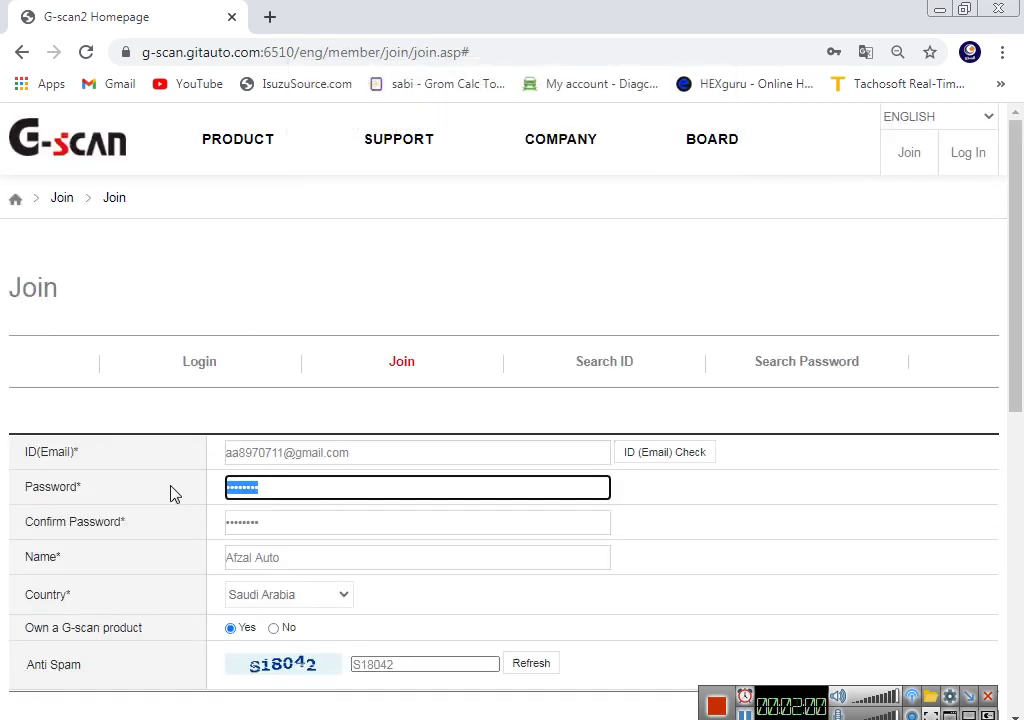
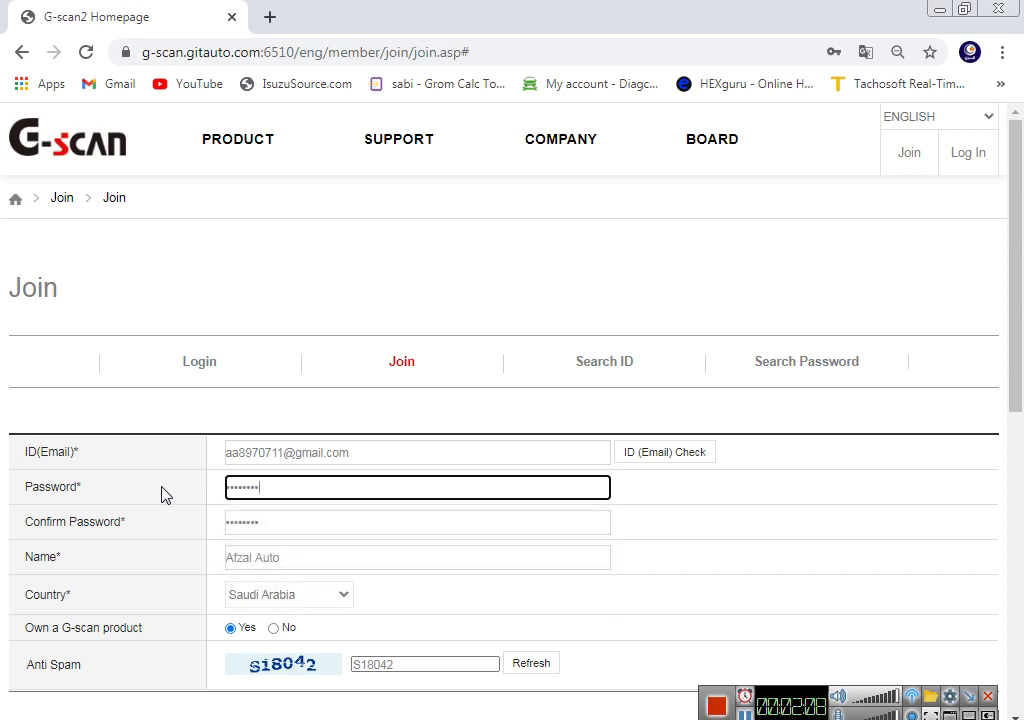
double_click(265, 526)
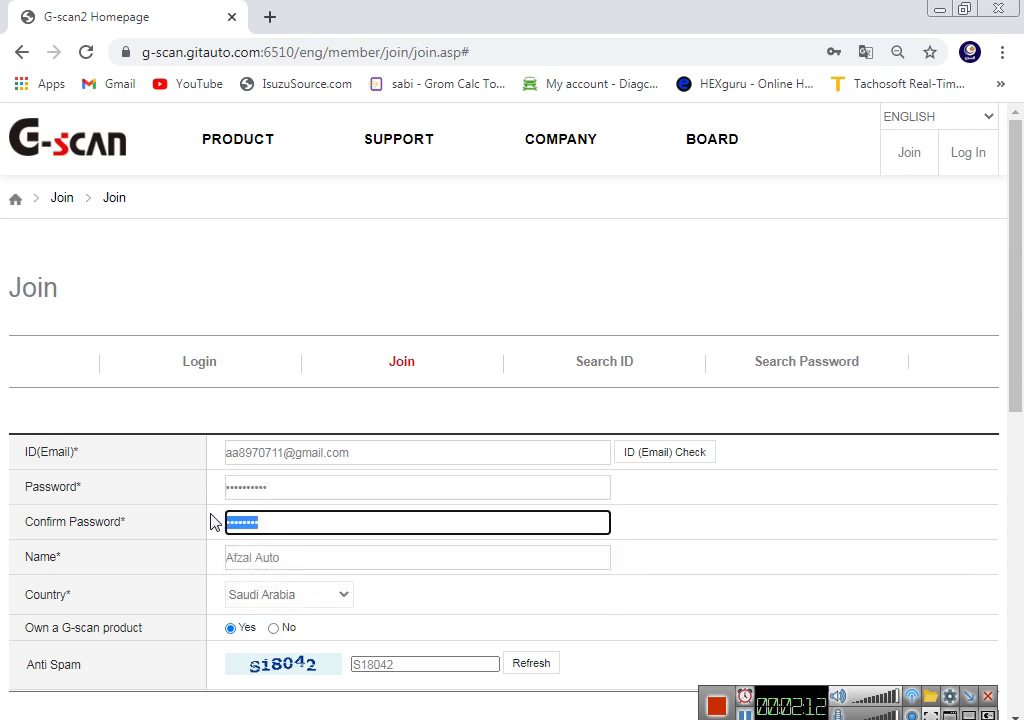
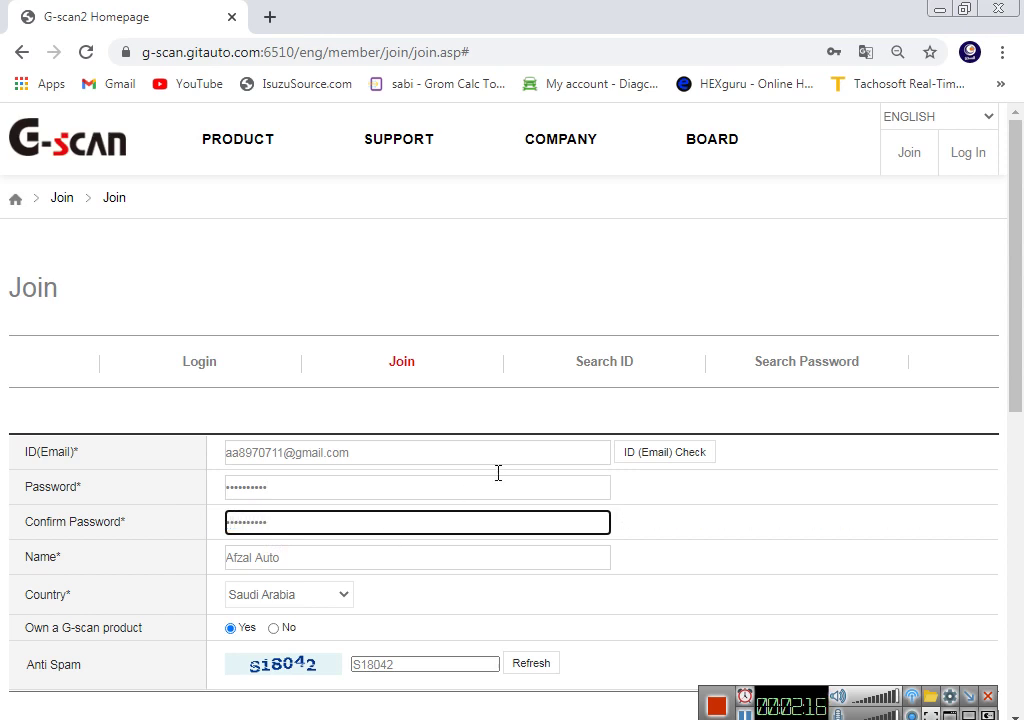
Step: Resubmit the Join form and dismiss the '@ not allowed' warning
scroll(650, 420, down, 3)
click(884, 434)
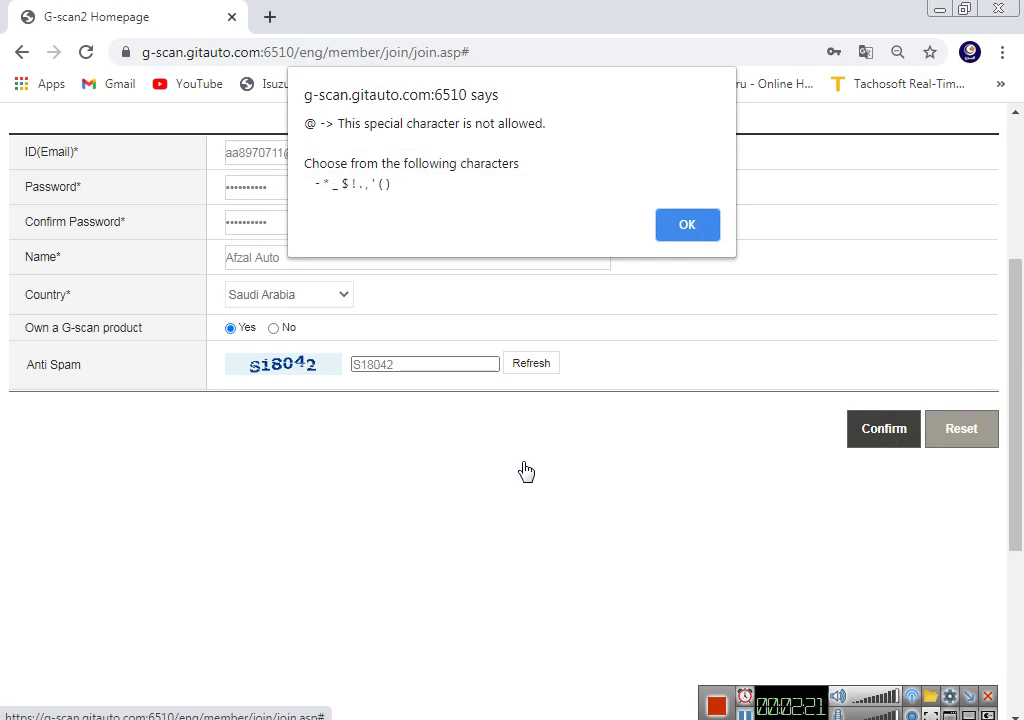
click(688, 228)
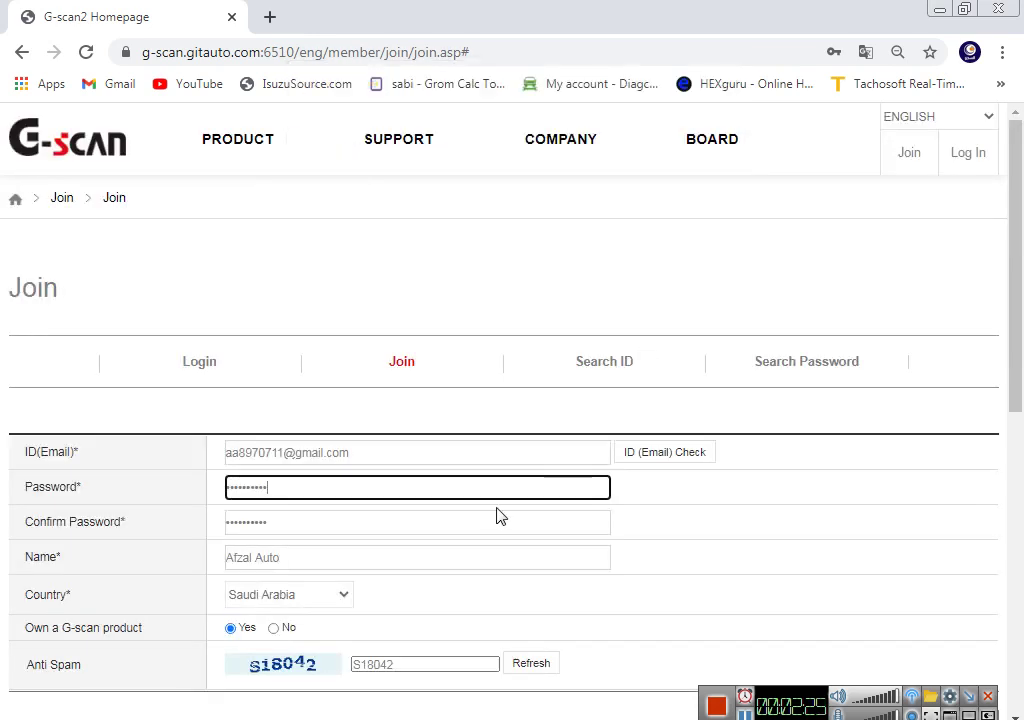
Step: Replace the password and confirm password entries, then submit the form again
drag(312, 485, 210, 478)
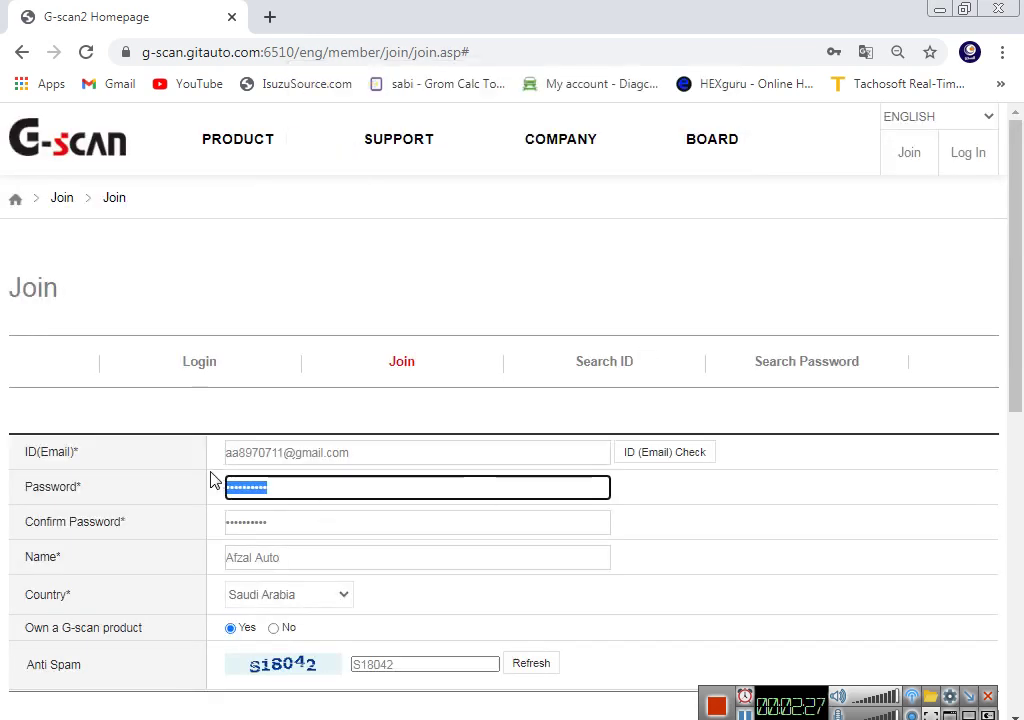
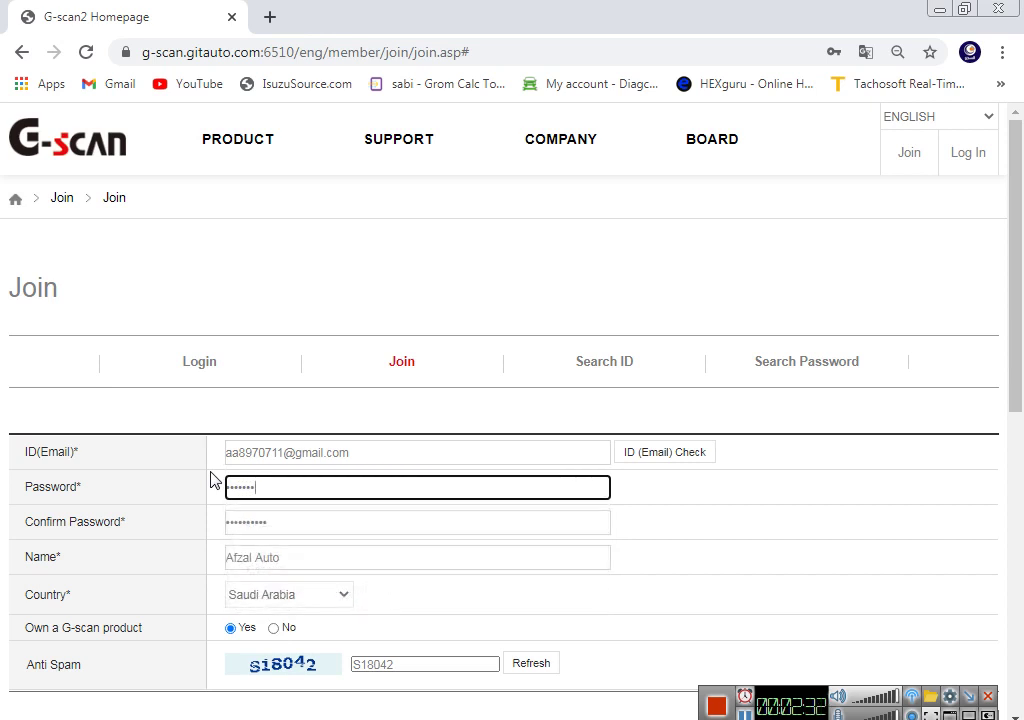
key(Tab)
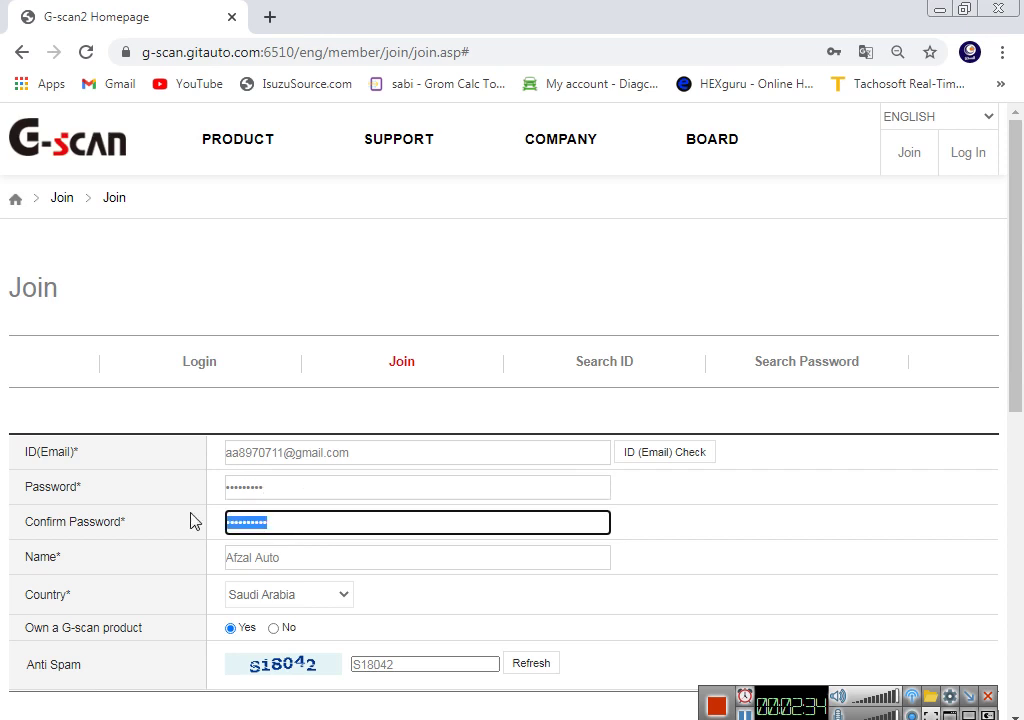
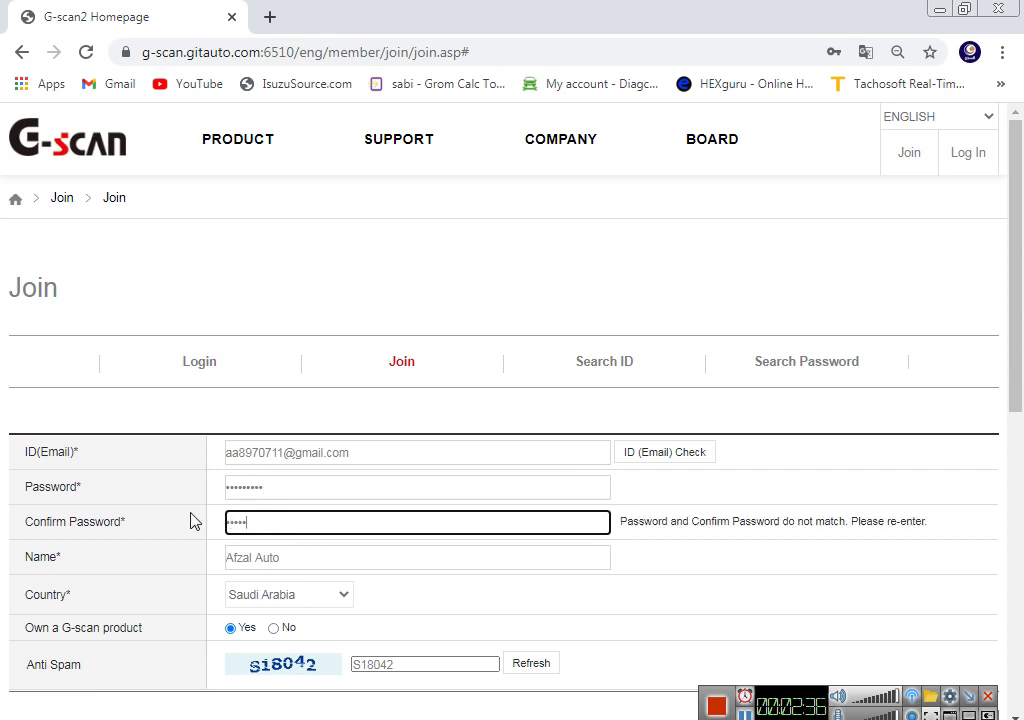
scroll(300, 490, down, 2)
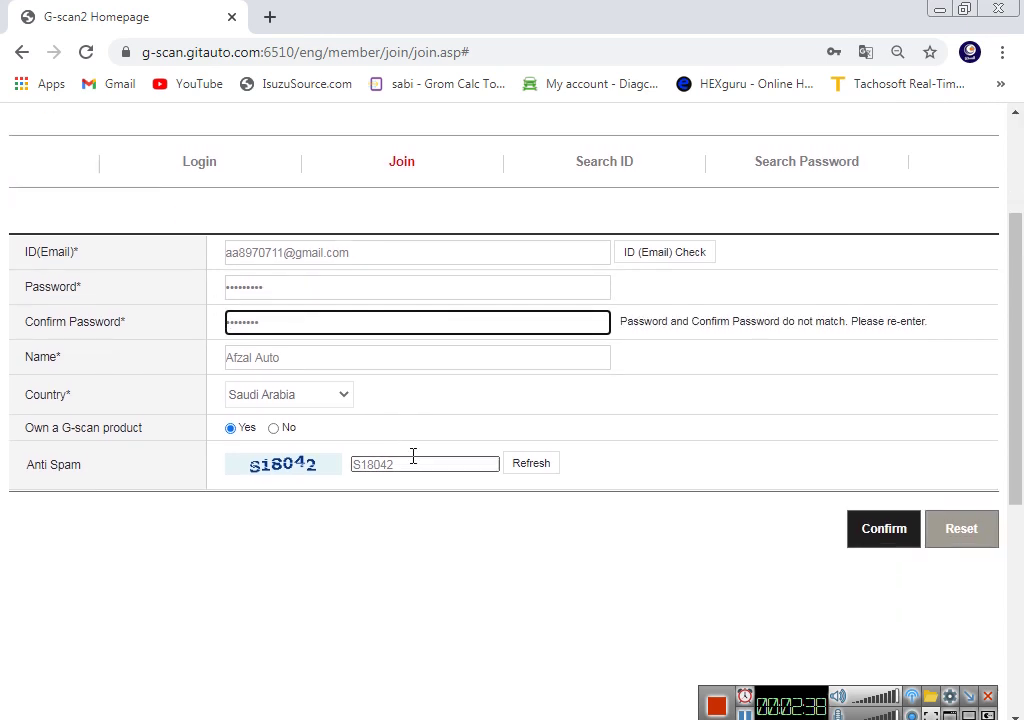
click(893, 530)
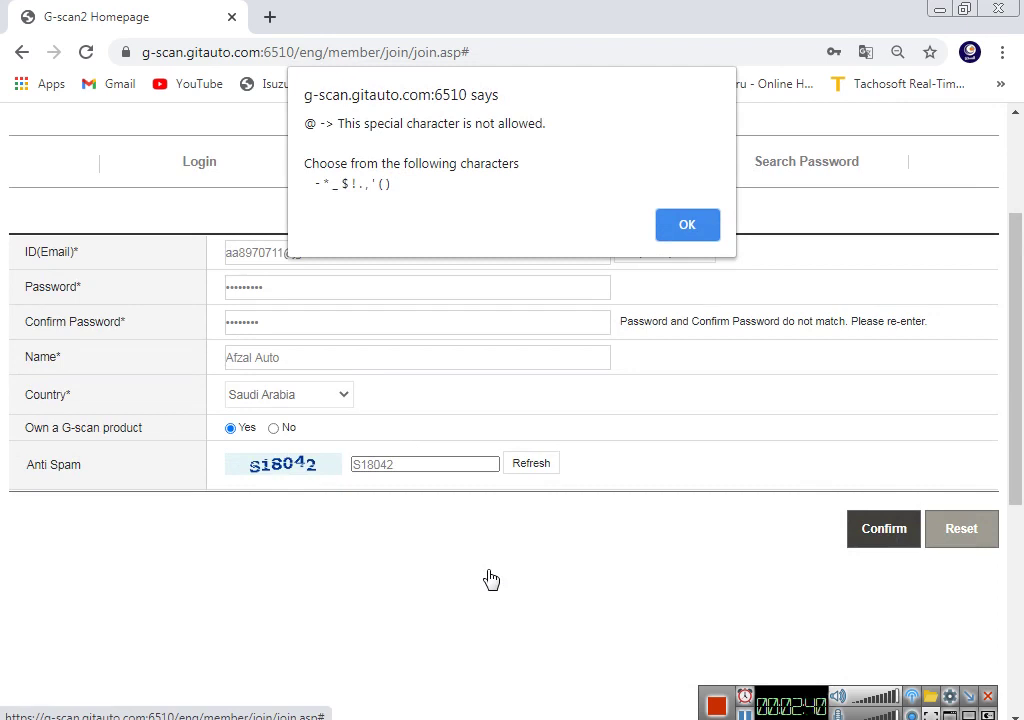
Step: Dismiss the warning, edit both password fields and resubmit the Join form
click(683, 230)
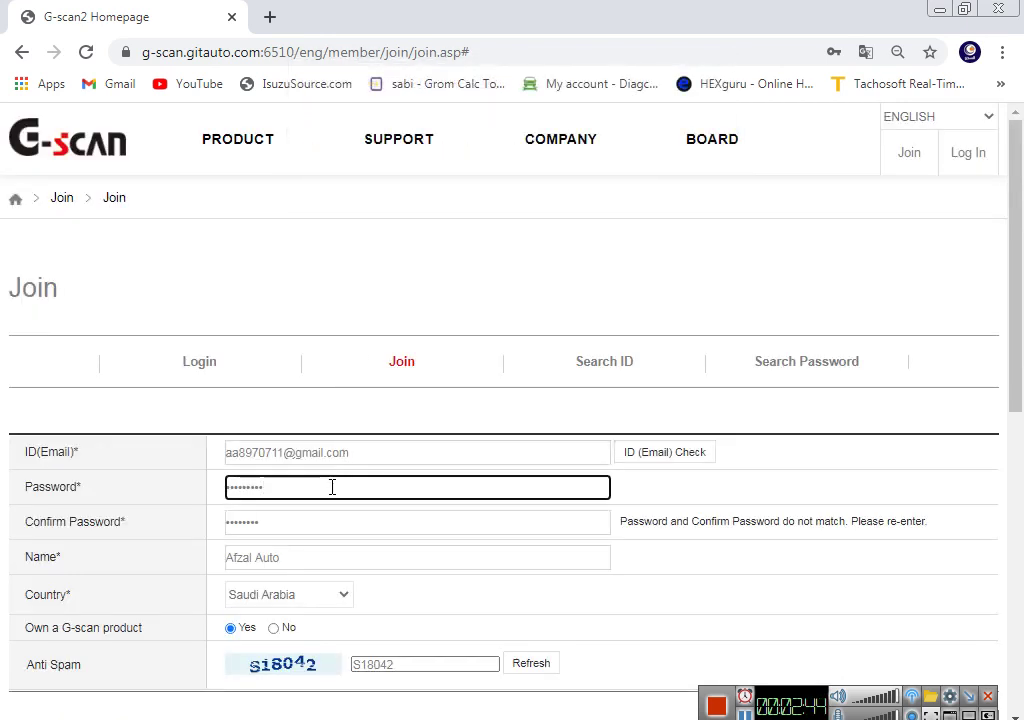
key(BackSpace)
key(BackSpace)
key(BackSpace)
key(BackSpace)
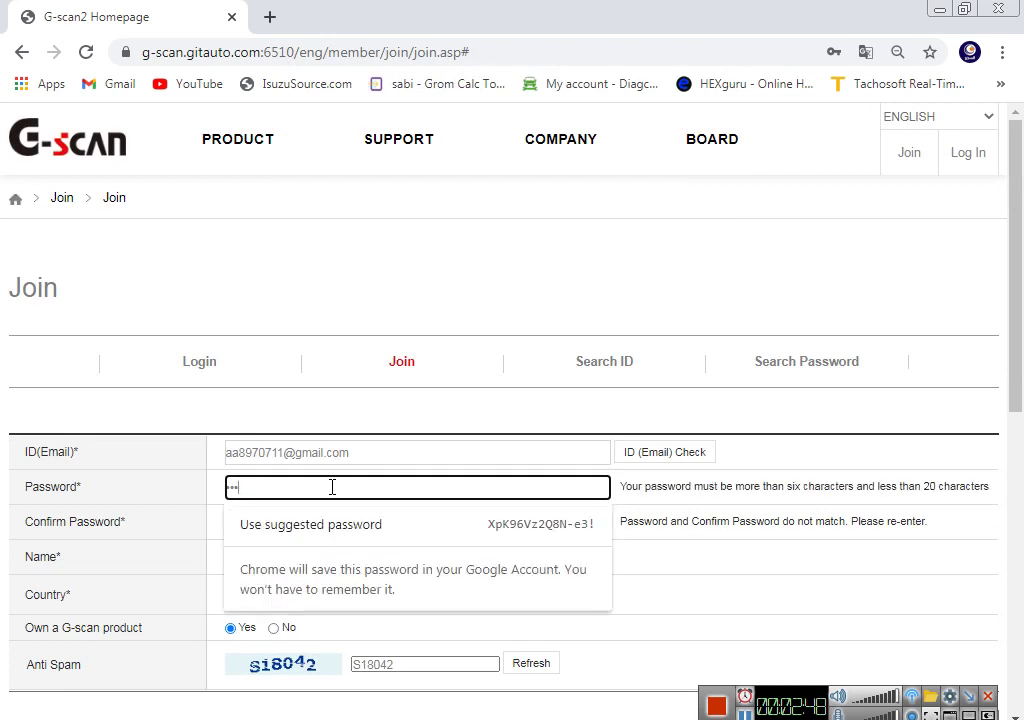
key(BackSpace)
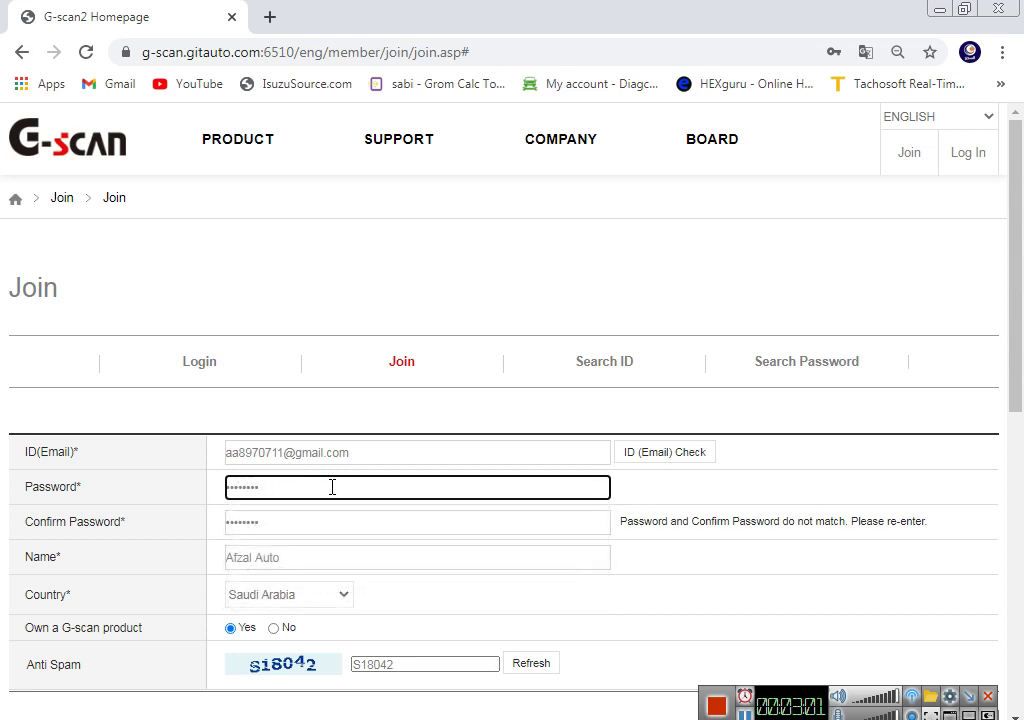
key(Tab)
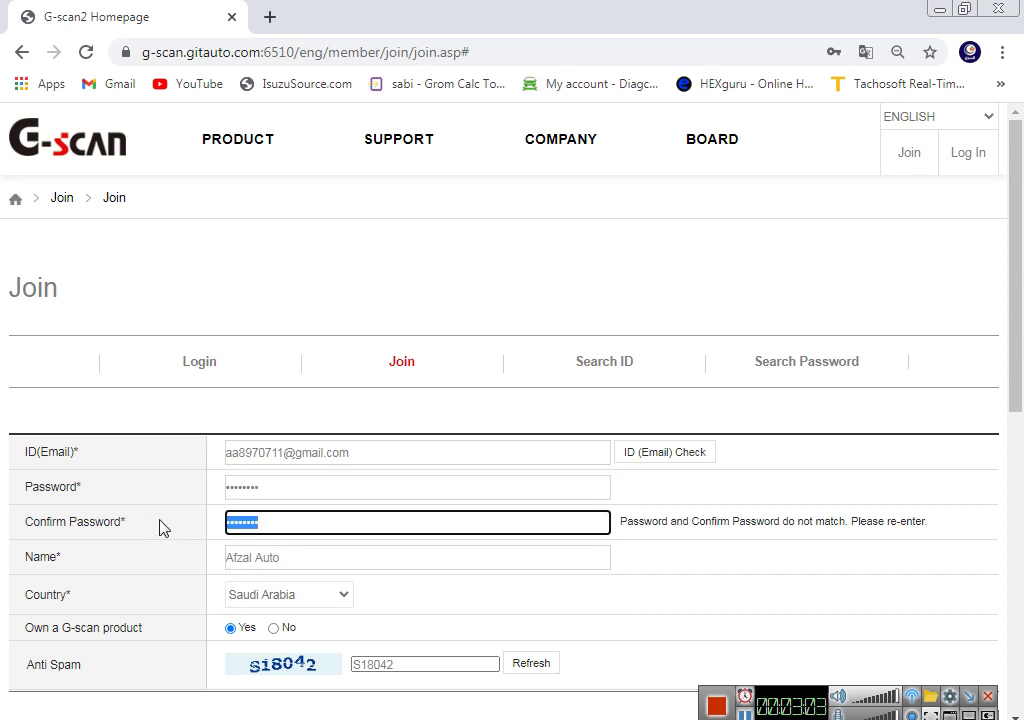
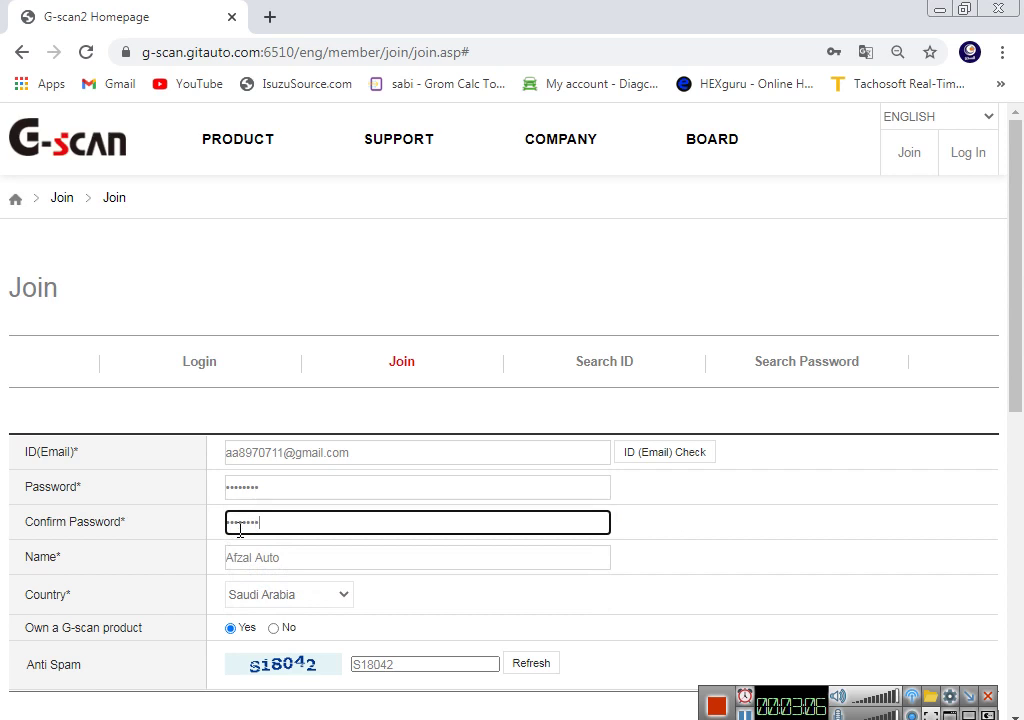
scroll(373, 480, down, 3)
click(884, 428)
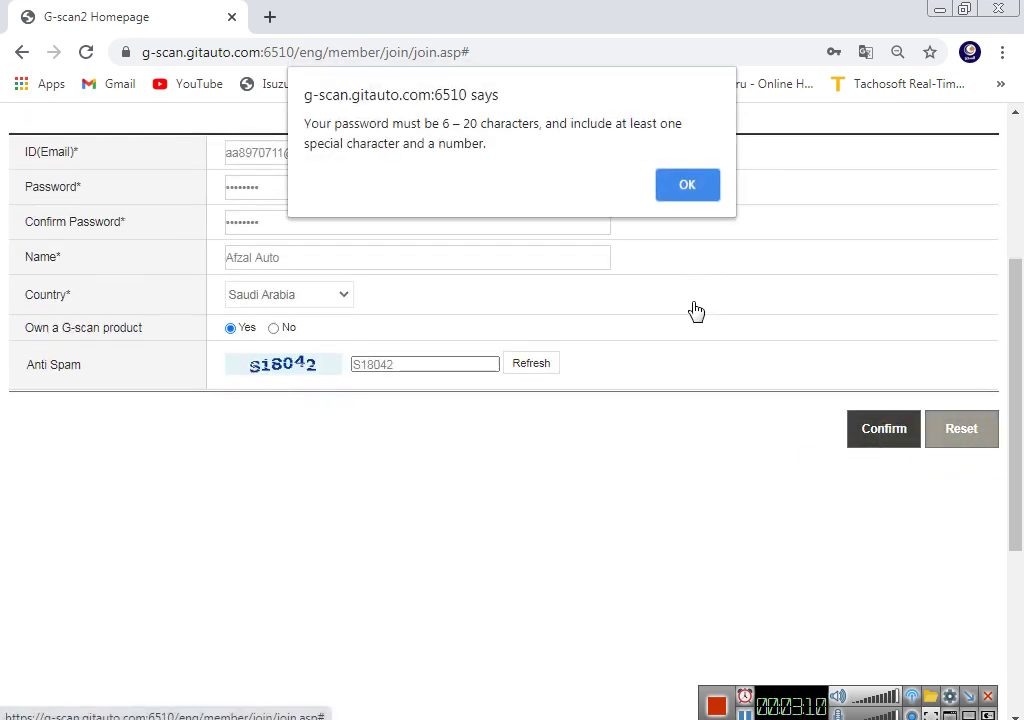
Step: Dismiss the password-rules warning, enter a new numeric password and confirmation, and resubmit
click(687, 185)
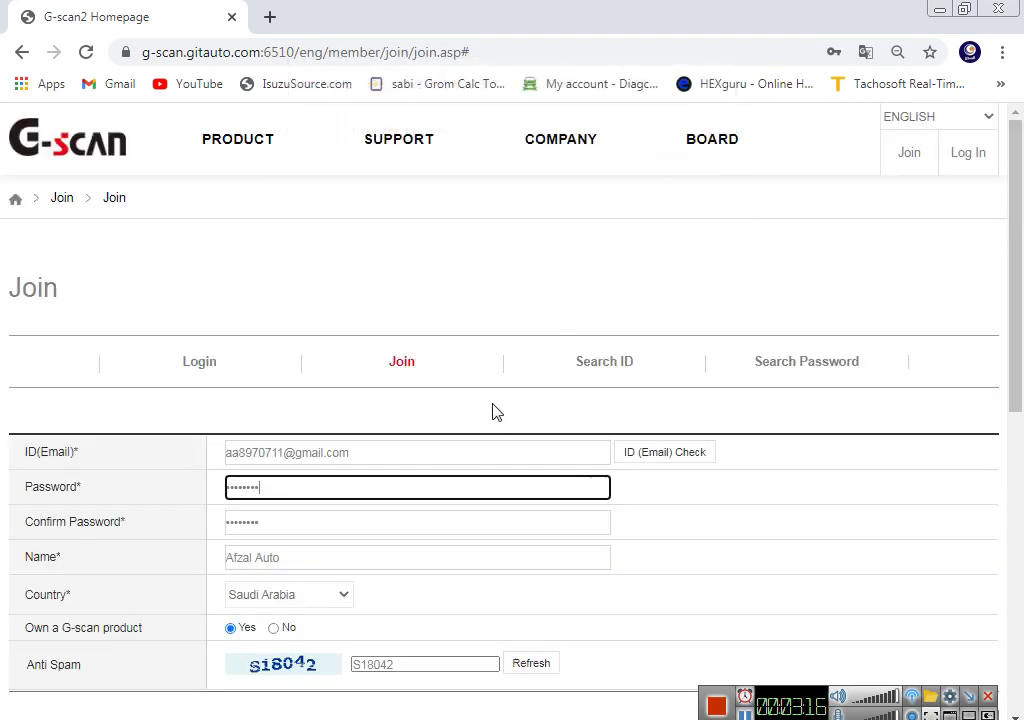
key(ctrl+a)
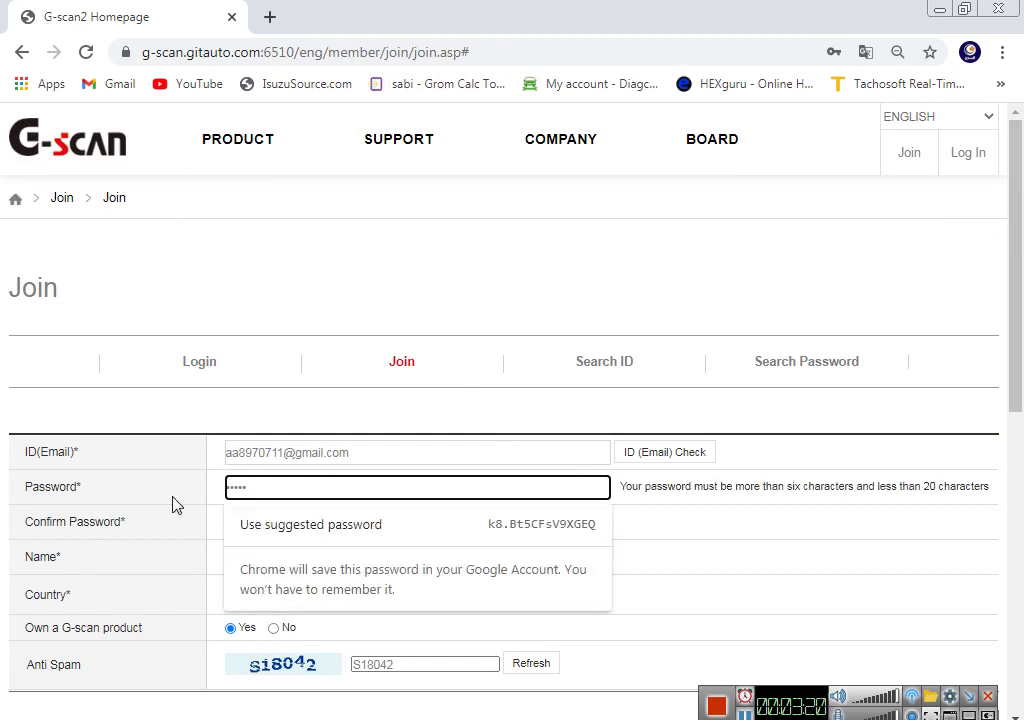
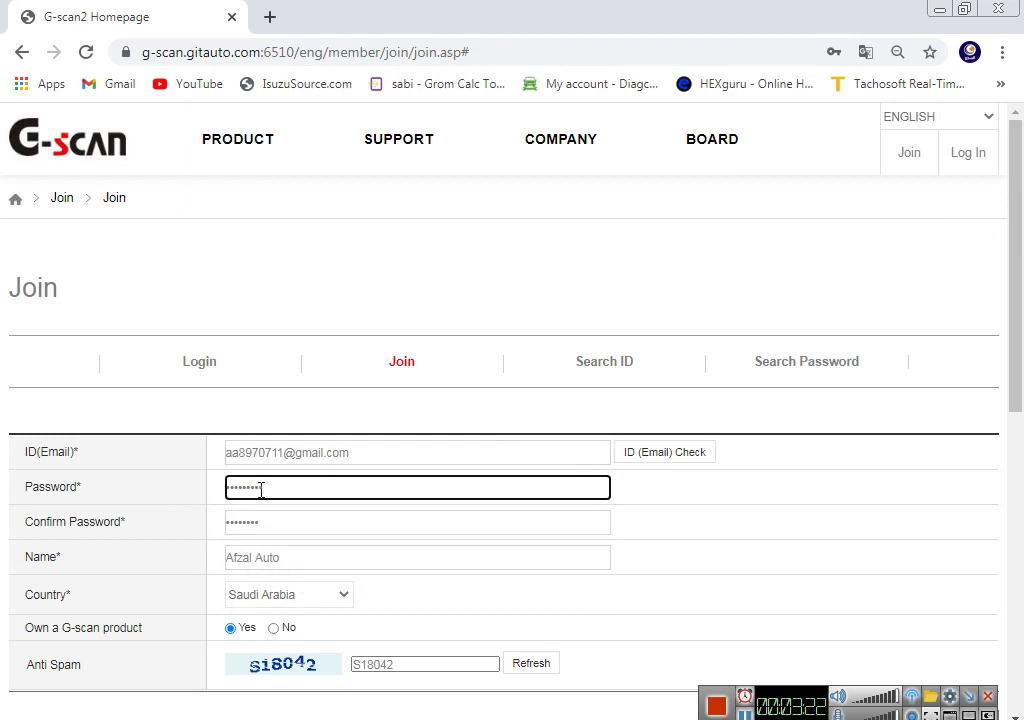
key(Tab)
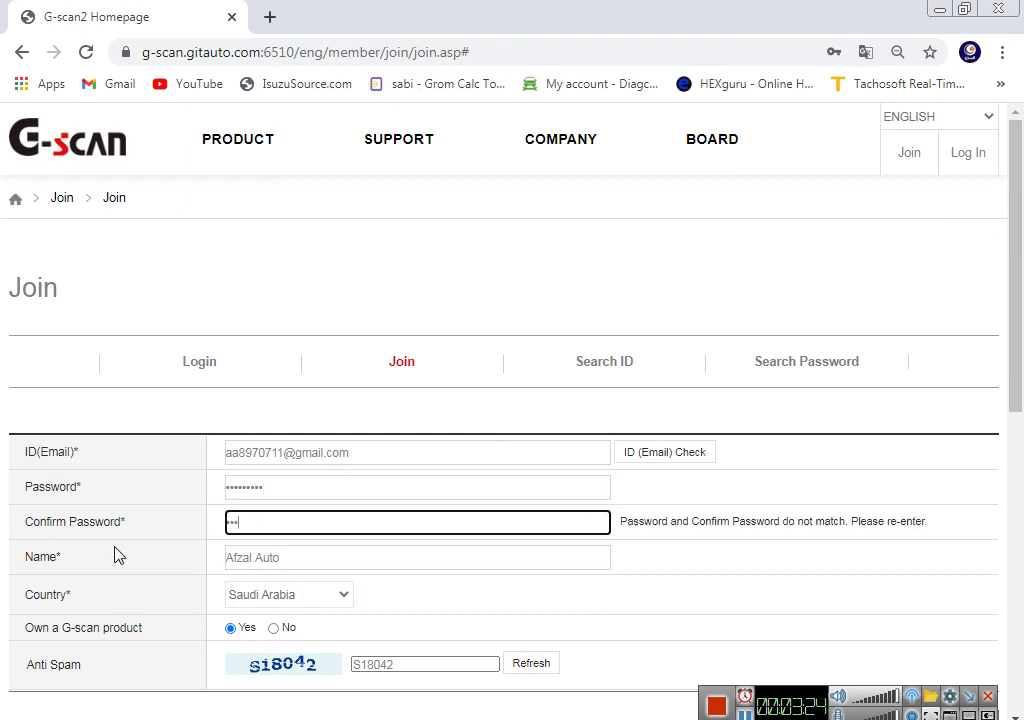
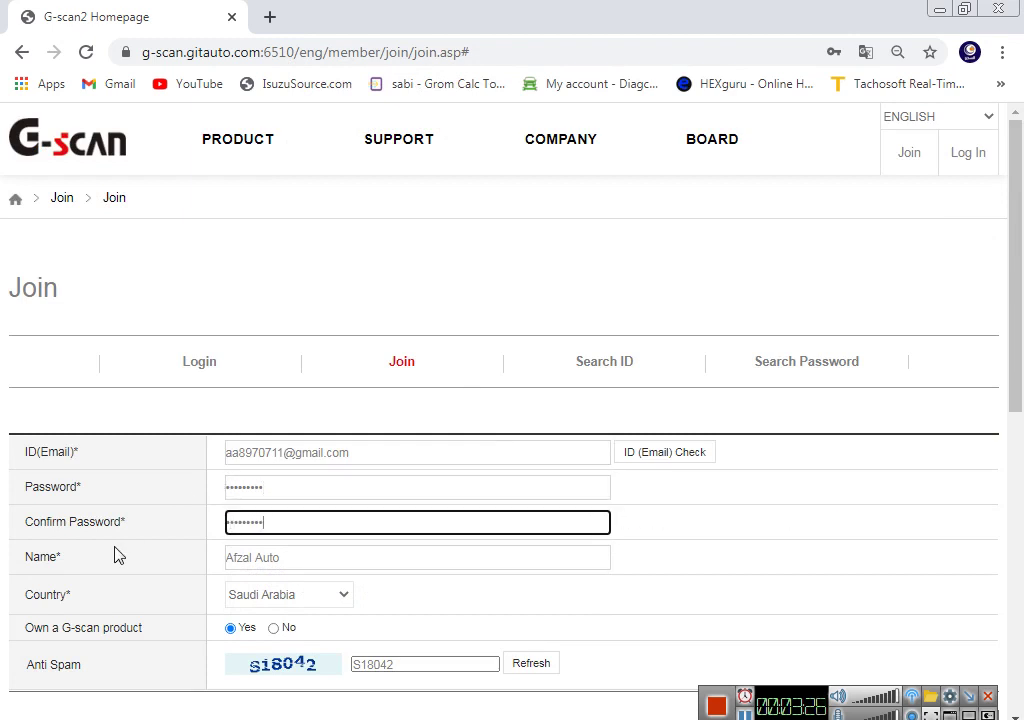
scroll(590, 410, down, 3)
click(884, 428)
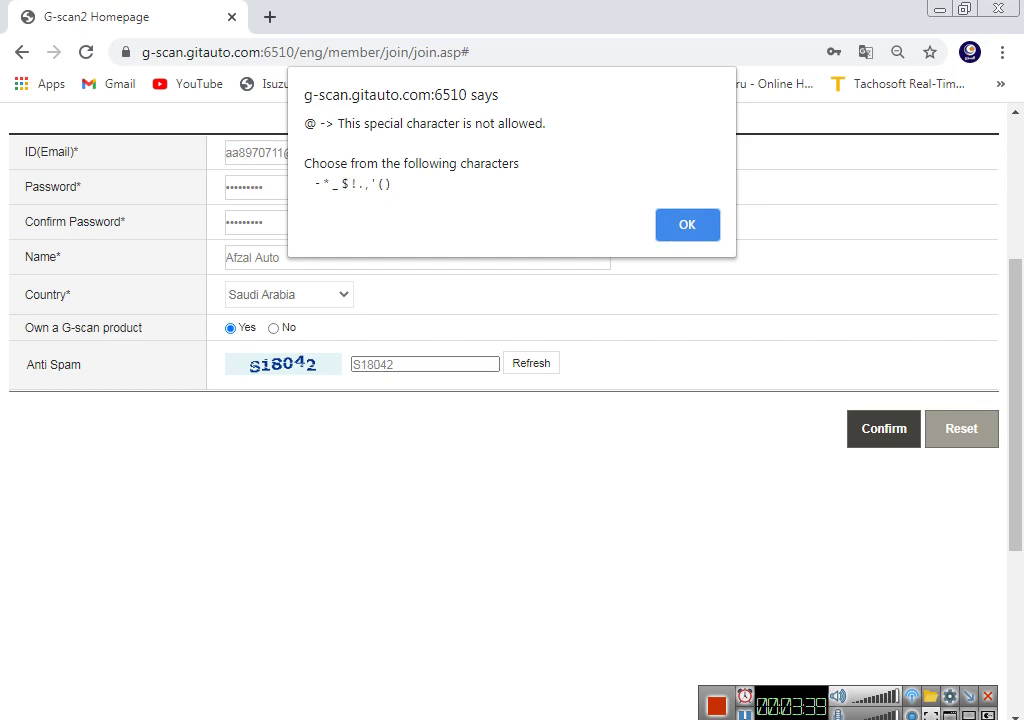
Step: Close the '@ not allowed' alert and review the form
key(Return)
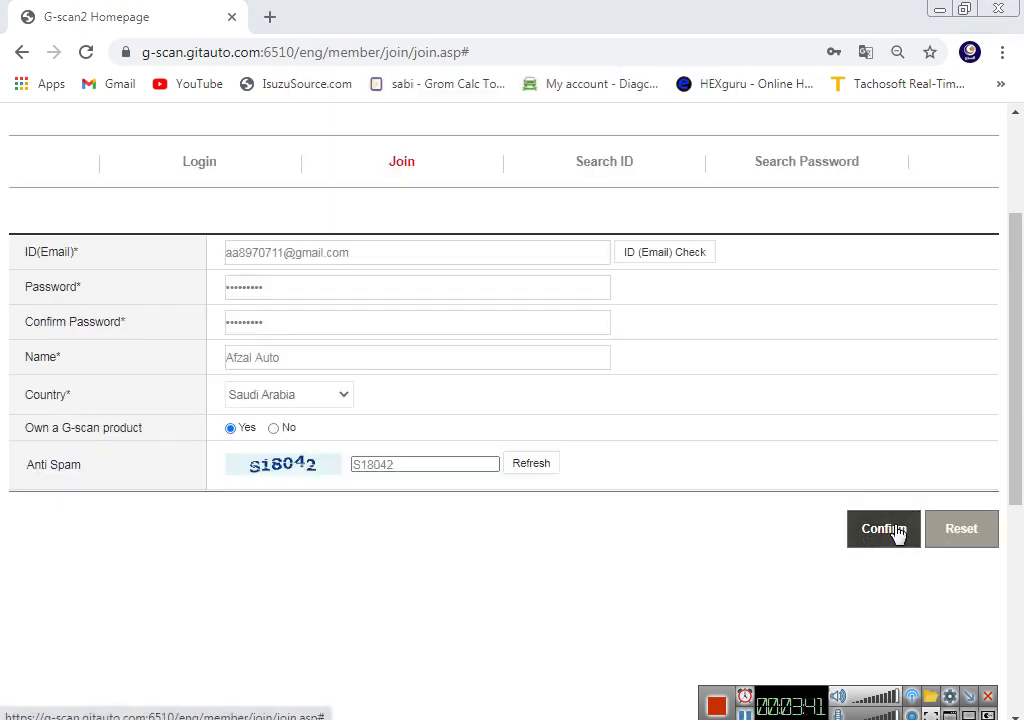
scroll(690, 569, up, 2)
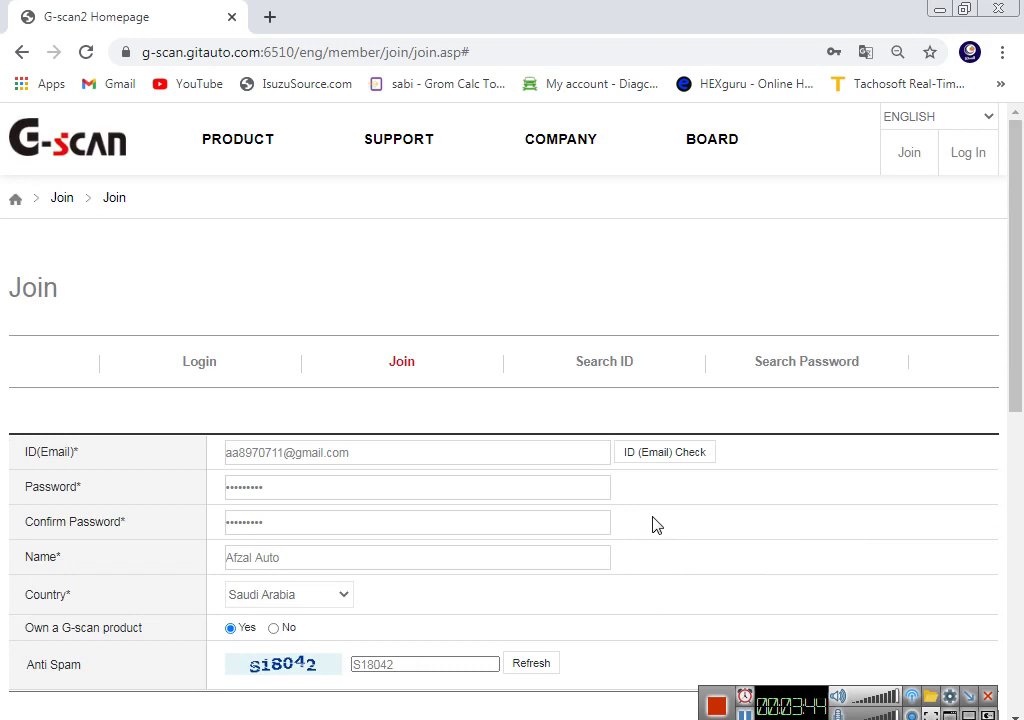
scroll(652, 525, down, 2)
Step: Submit the completed Join form and acknowledge the account-created message
click(883, 536)
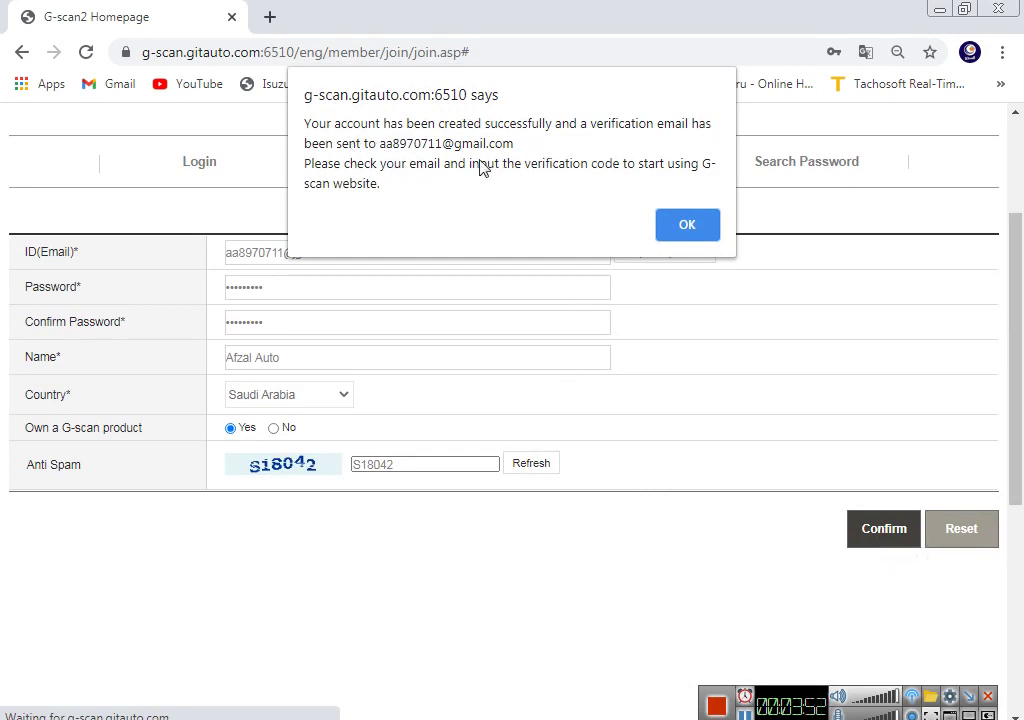
click(690, 226)
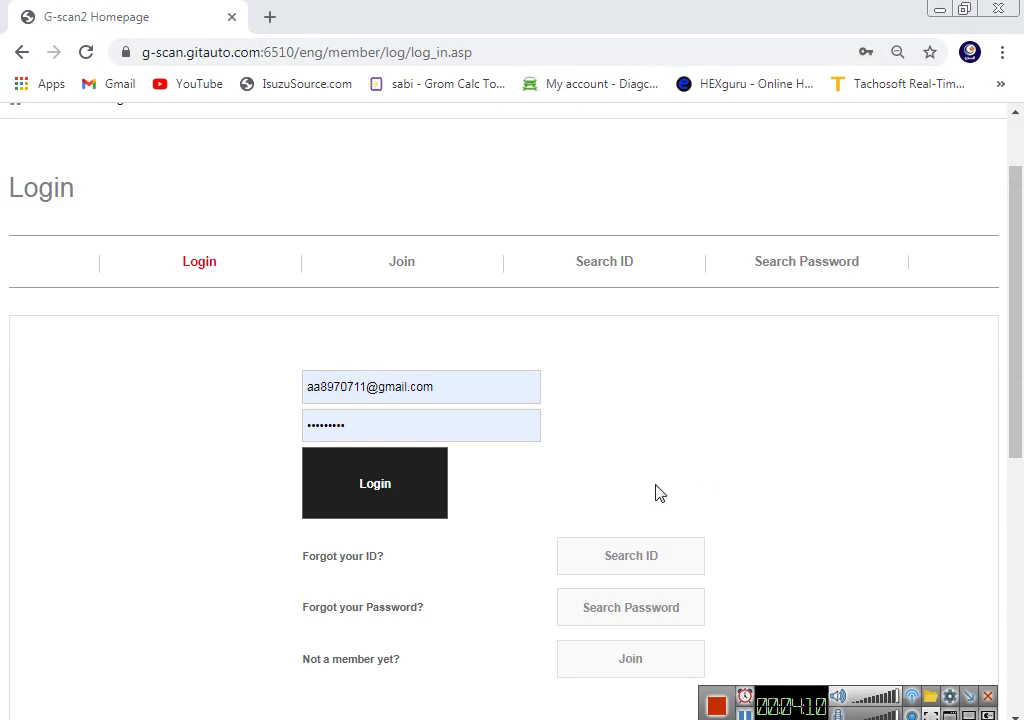
Step: Log in with the new account, dismiss the Welcome back alert, and scroll to the member panel
click(375, 484)
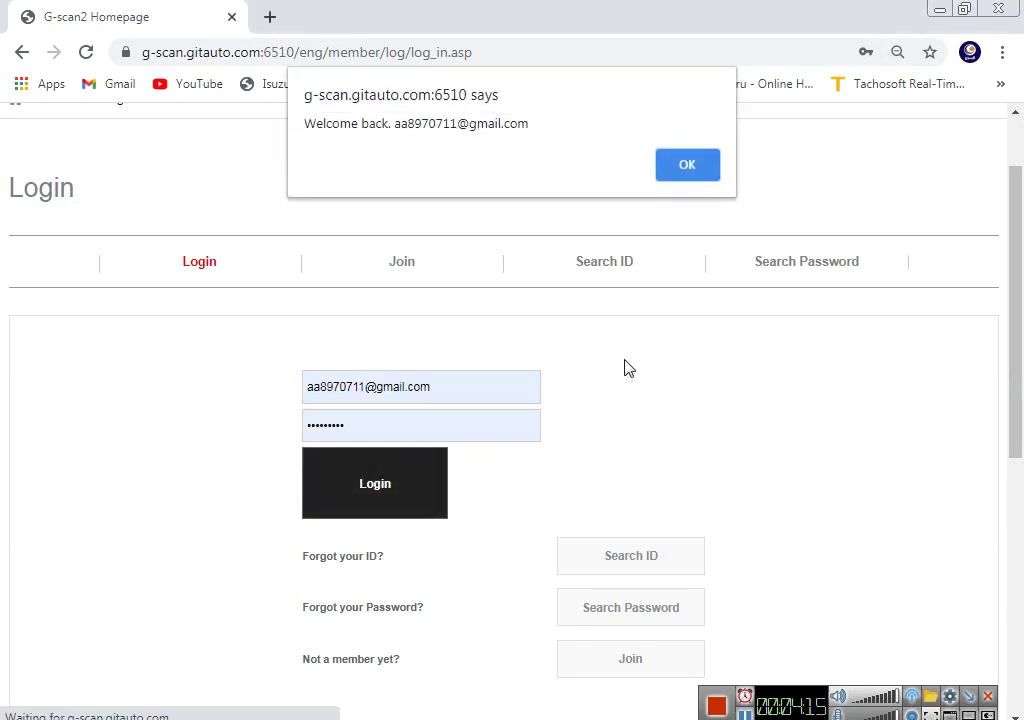
click(692, 166)
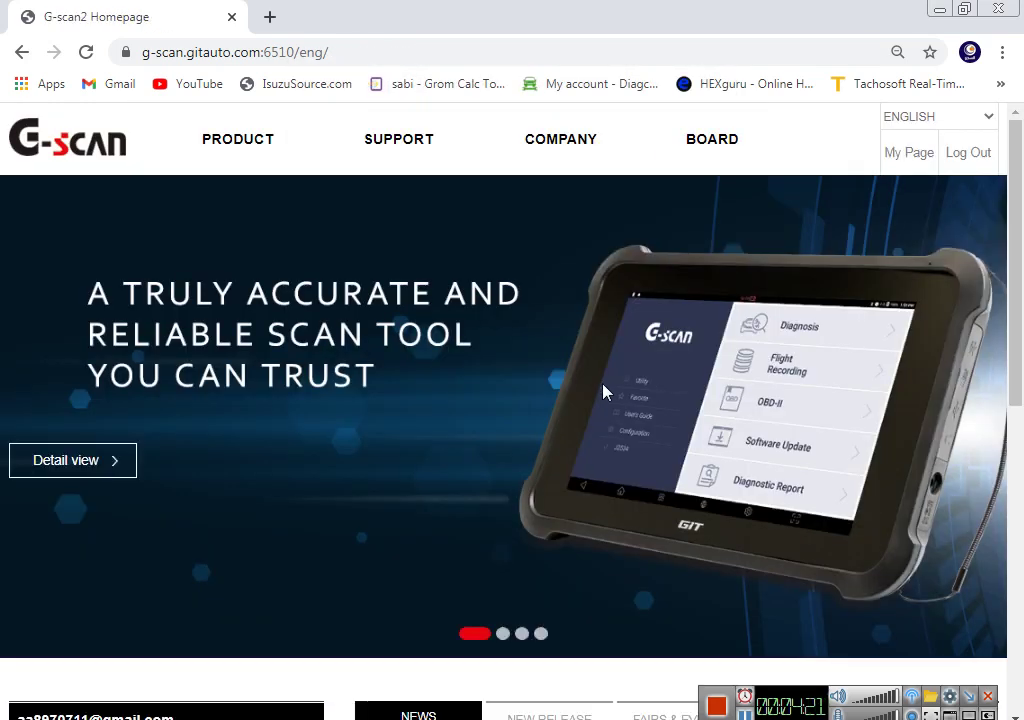
scroll(650, 398, down, 2)
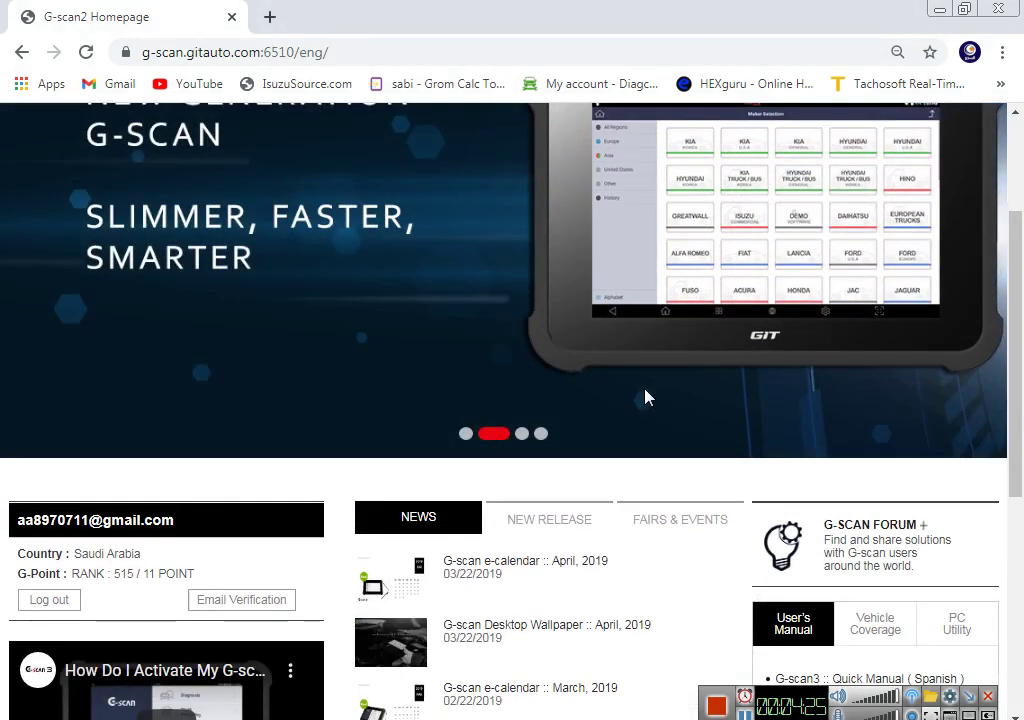
scroll(647, 398, down, 1)
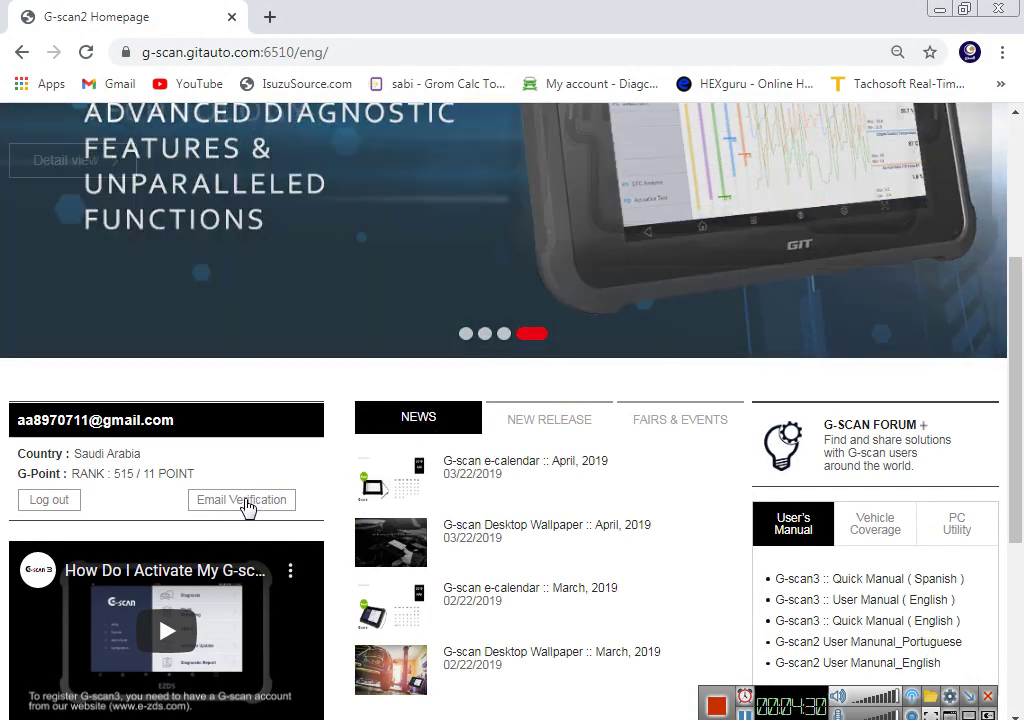
Step: Open the Email Verification popup and focus its empty verification code field
click(248, 505)
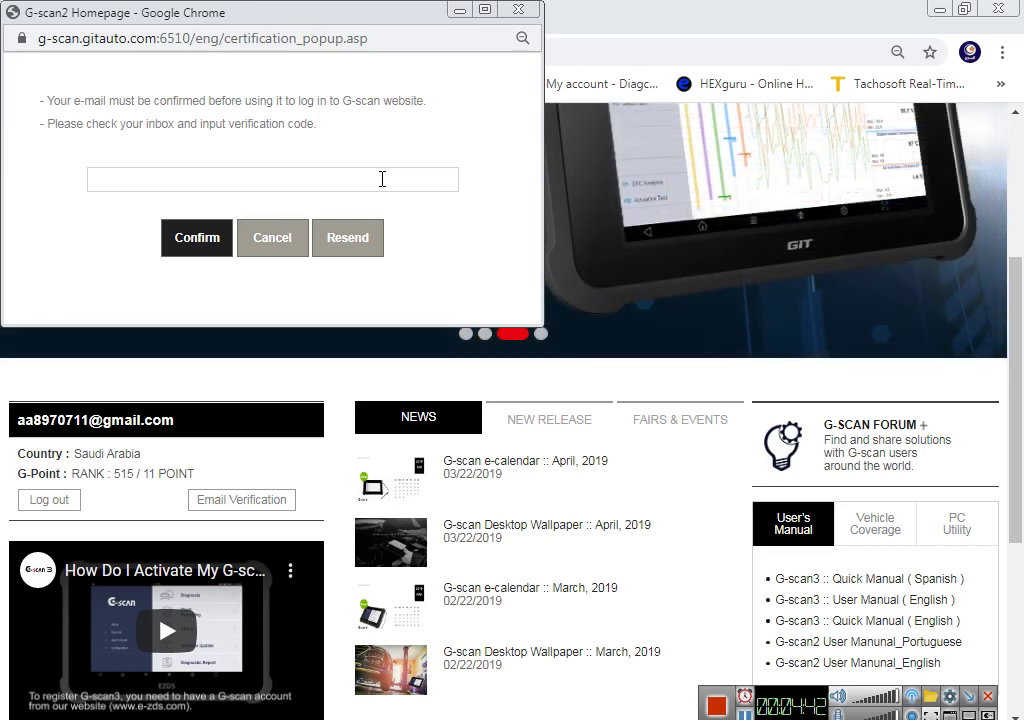
click(382, 179)
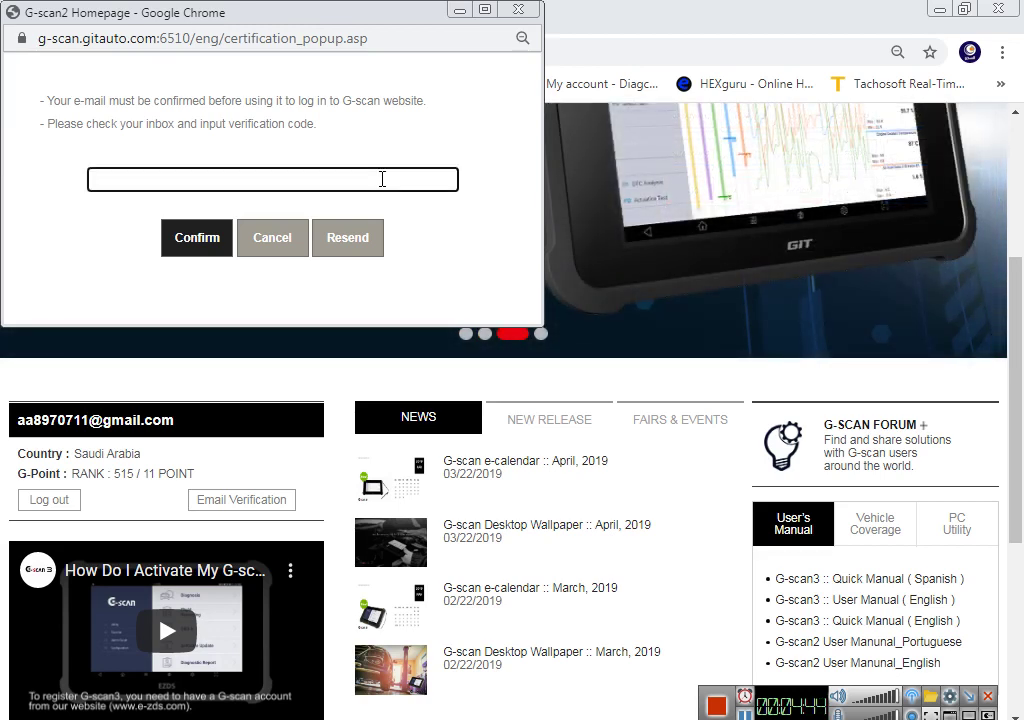